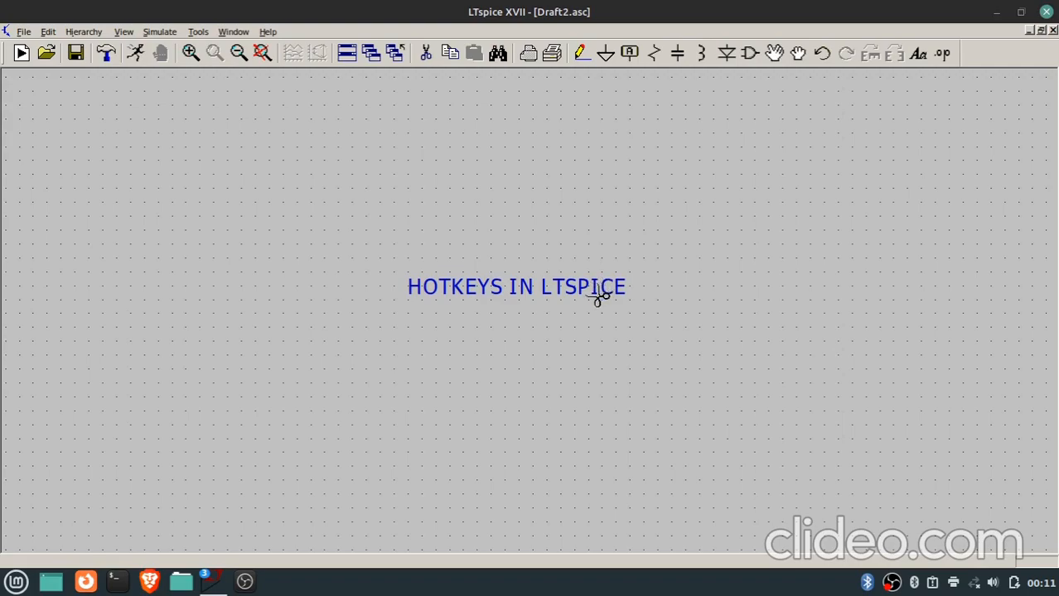
# Delete the HOTKEYS IN LTSPICE text and place a vertical resistor in the right half of the empty schematic.
pyautogui.click(598, 297)
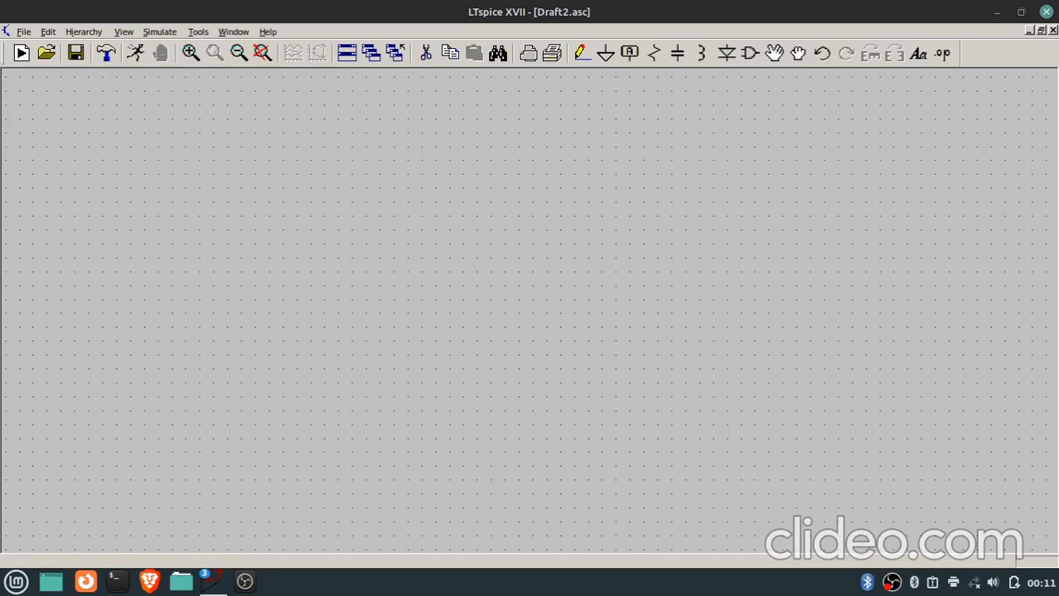
pyautogui.press('r')
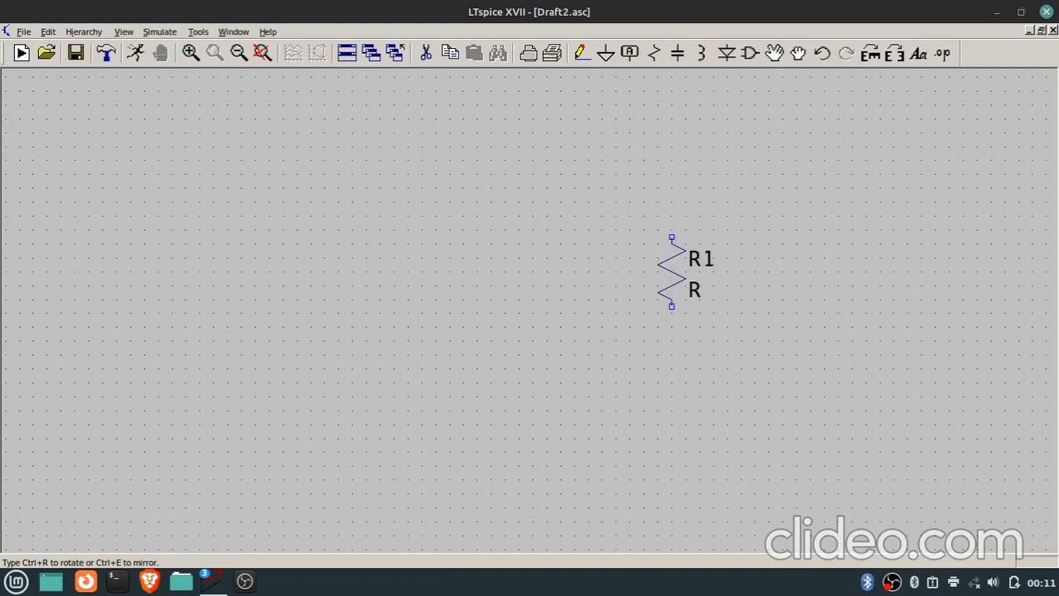
pyautogui.click(727, 266)
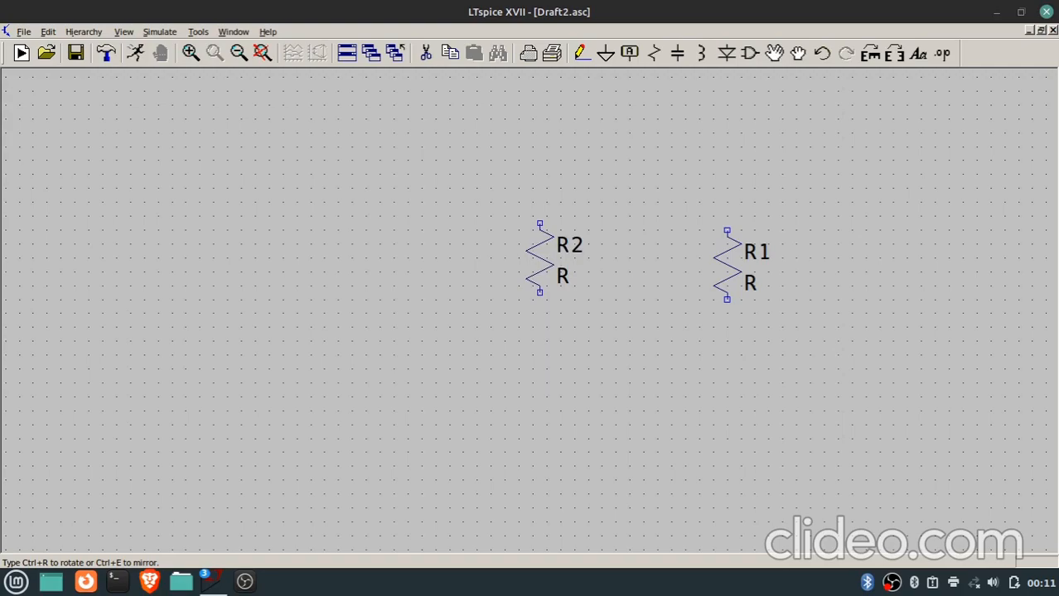
# Place an inductor, rotated to horizontal, above and to the left of resistor R1.
pyautogui.press('l')
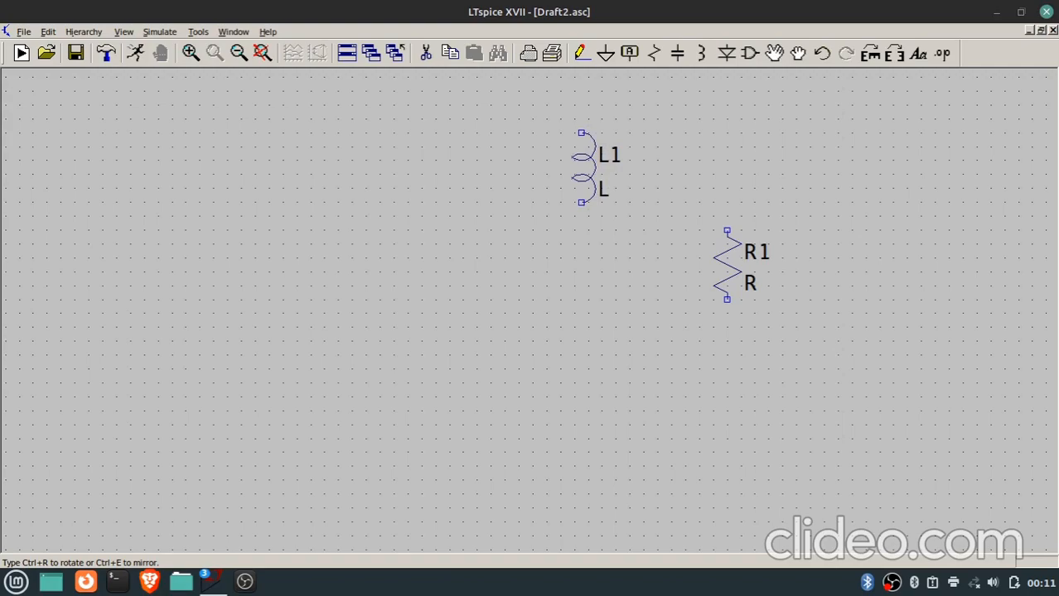
pyautogui.hotkey('ctrl', 'r')
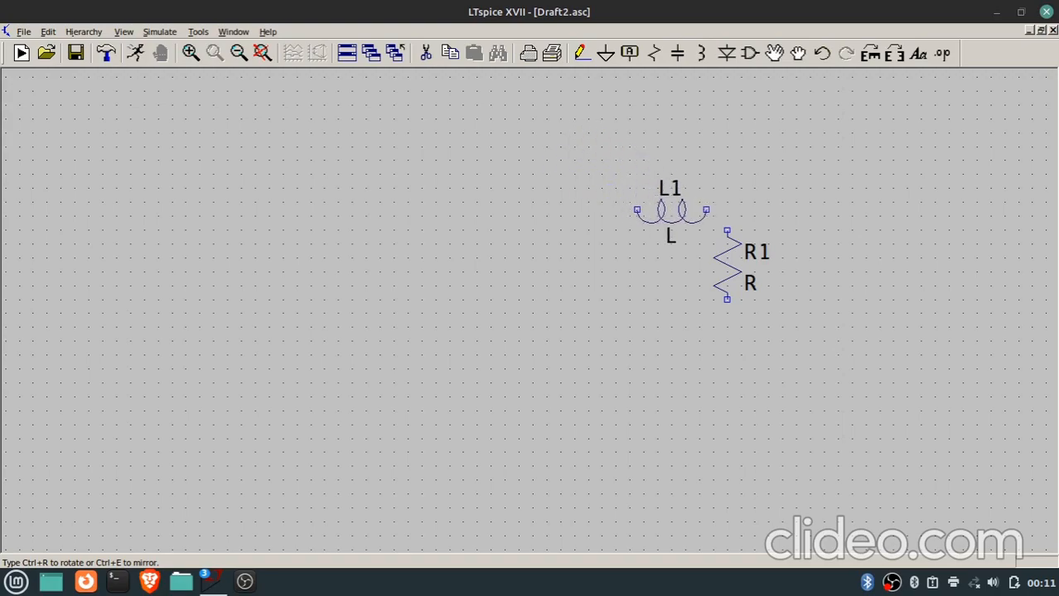
pyautogui.click(609, 203)
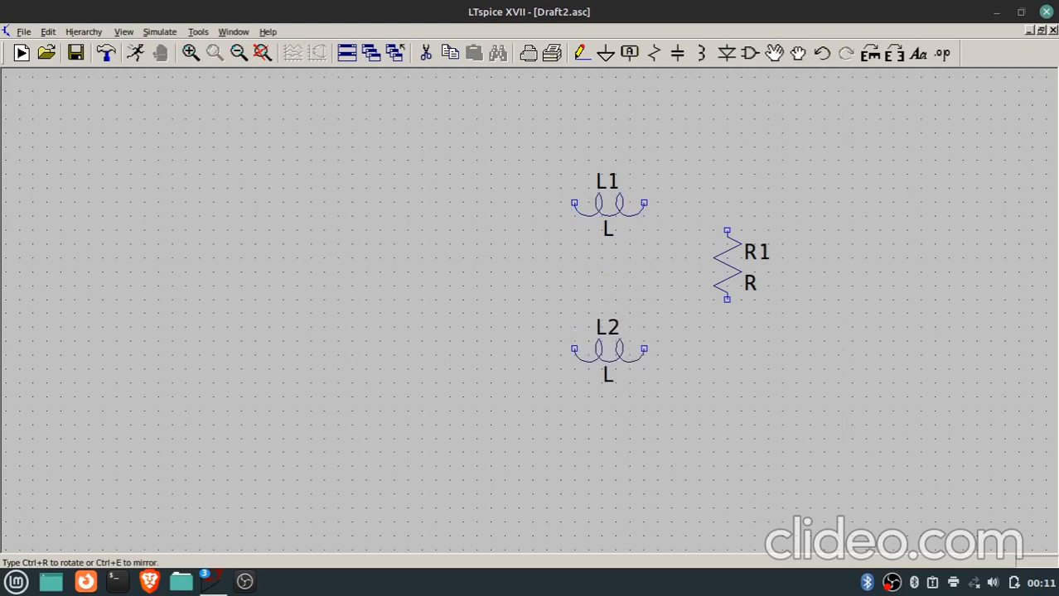
pyautogui.press('Escape')
# Place a horizontally rotated capacitor below the inductor and an upright voltage source to the left of both.
pyautogui.press('c')
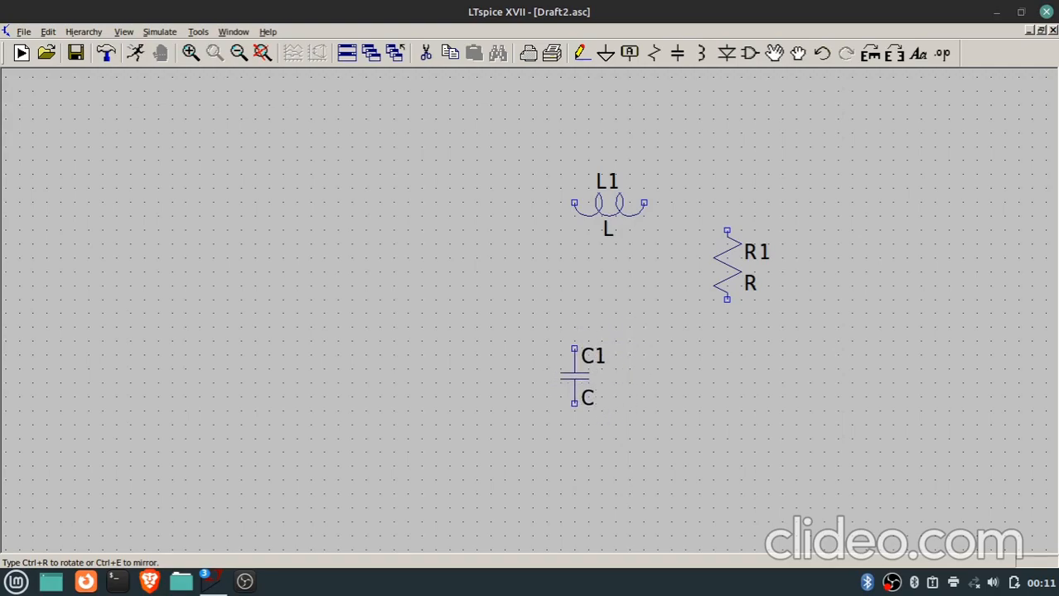
pyautogui.hotkey('ctrl', 'r')
pyautogui.click(616, 341)
pyautogui.press('Escape')
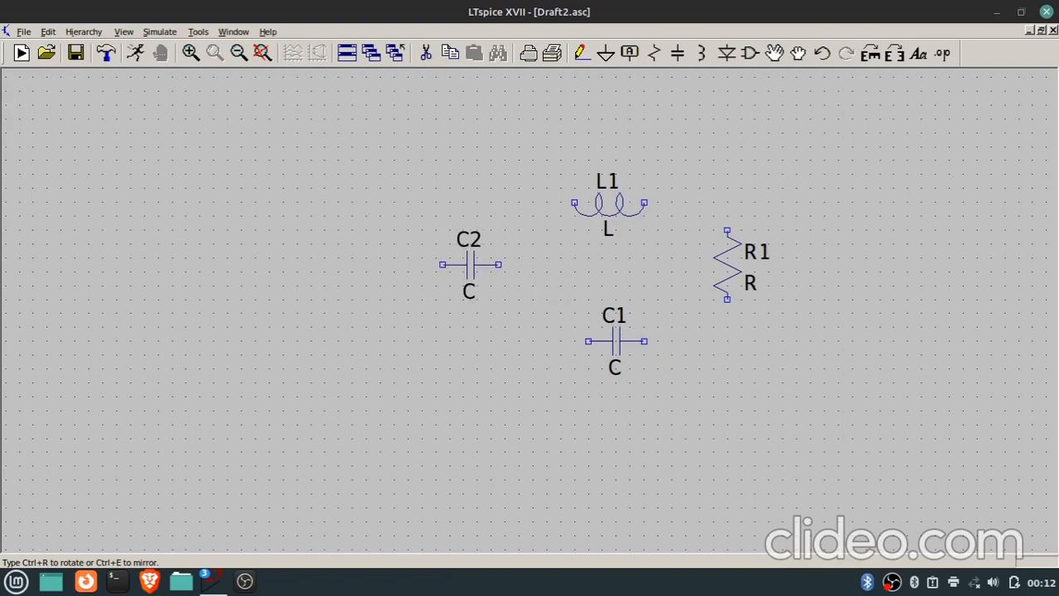
pyautogui.press('Escape')
pyautogui.press('v')
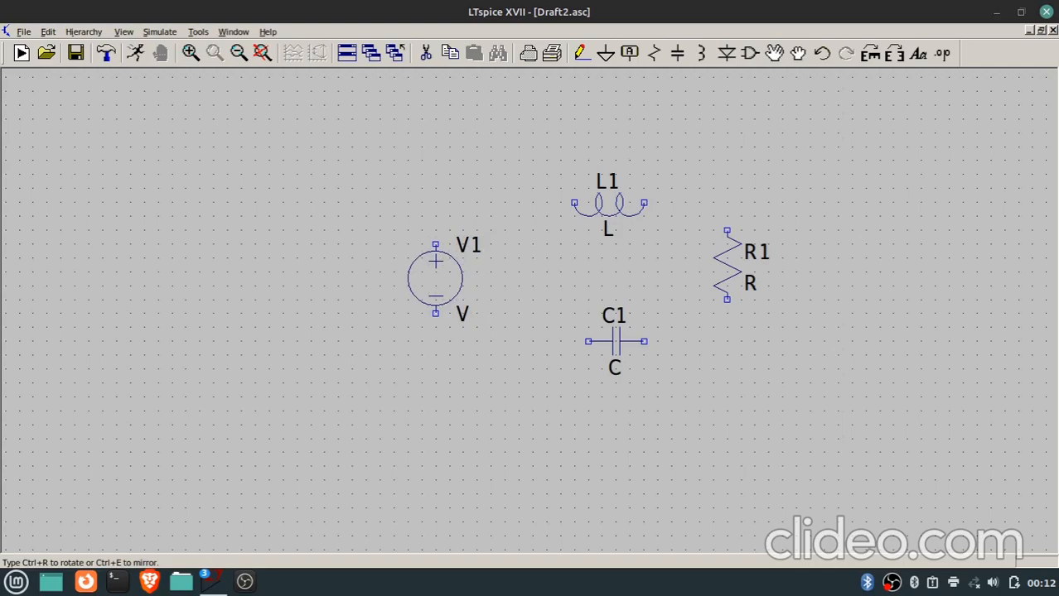
pyautogui.press('Escape')
# Wire voltage source V1, inductor L1, resistor R1 and capacitor C1 into one rectangular series loop.
pyautogui.press('F3')
pyautogui.click(436, 244)
pyautogui.click(436, 203)
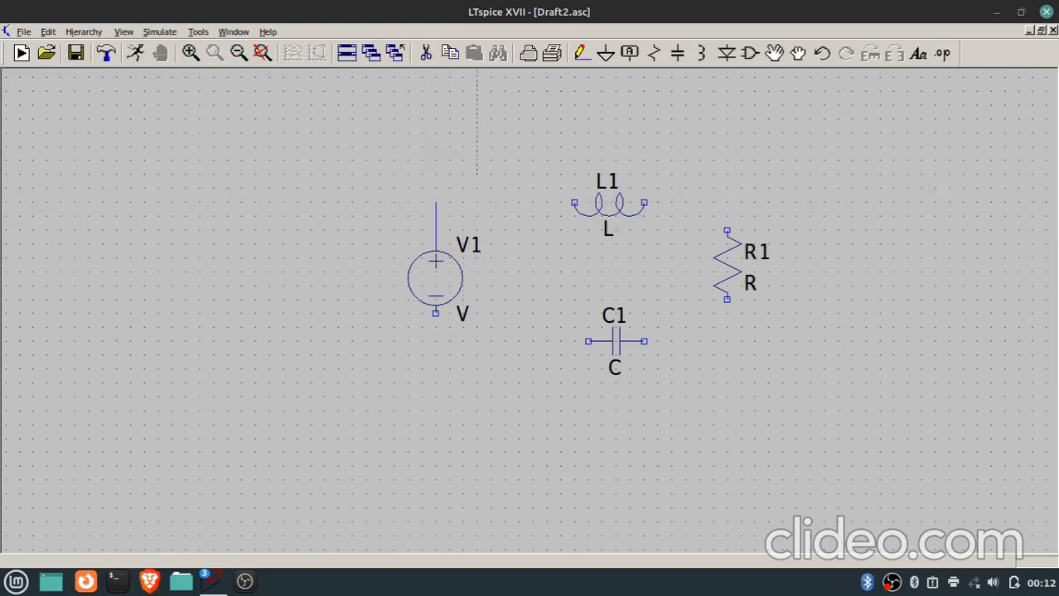
pyautogui.rightClick(727, 203)
pyautogui.click(727, 203)
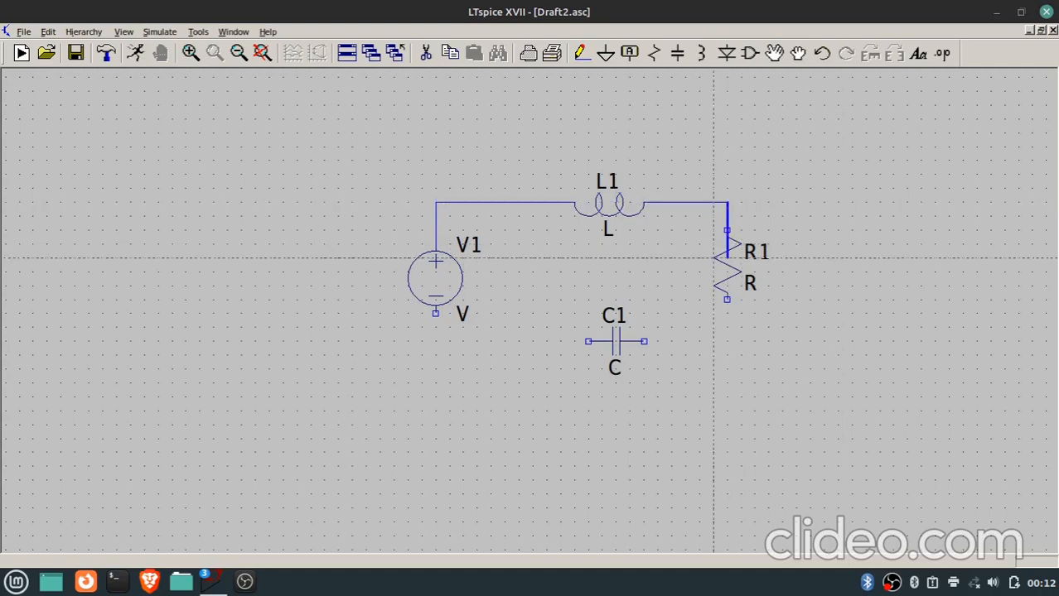
pyautogui.click(727, 340)
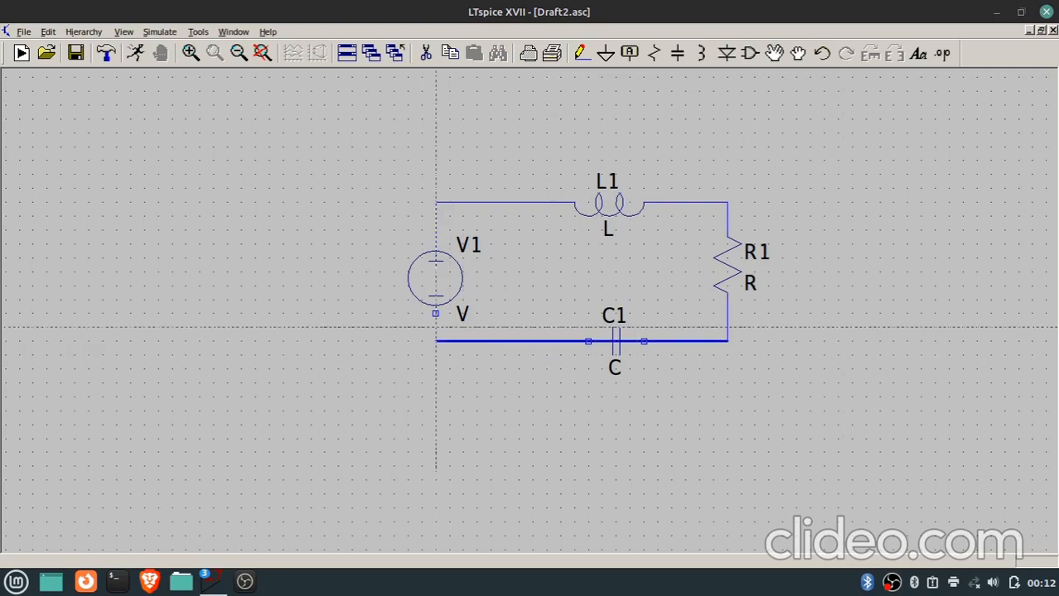
pyautogui.click(435, 341)
pyautogui.click(436, 314)
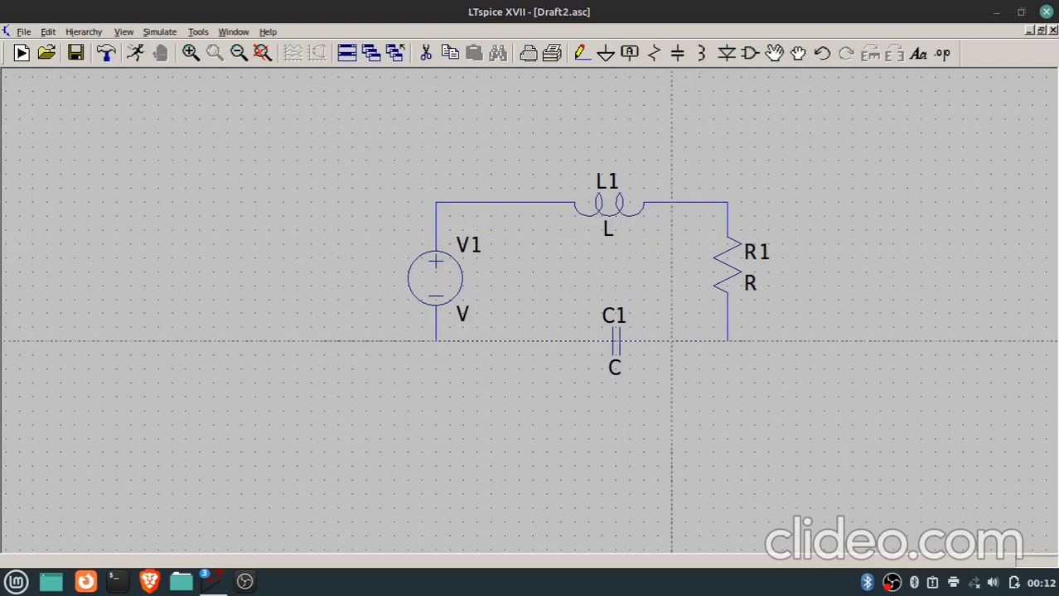
# Place a ground symbol below resistor R1 and wire it to the loop's lower-right corner.
pyautogui.press('g')
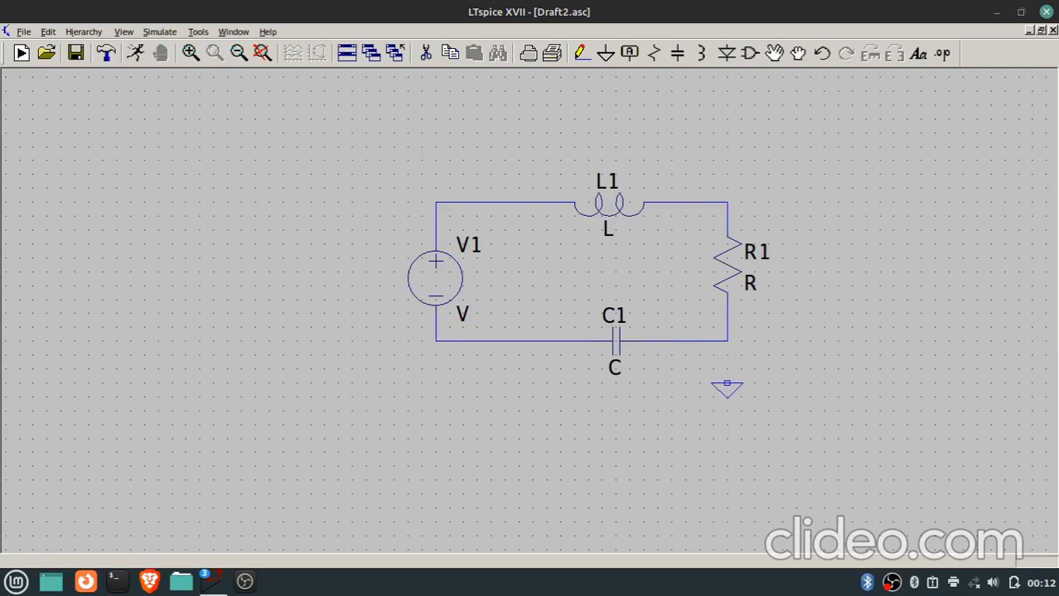
pyautogui.click(727, 383)
pyautogui.press('F3')
pyautogui.click(727, 384)
pyautogui.click(727, 313)
pyautogui.press('Escape')
# Add the comment text "TRANSIENT ANALYSIS" above and to the left of the circuit.
pyautogui.press('t')
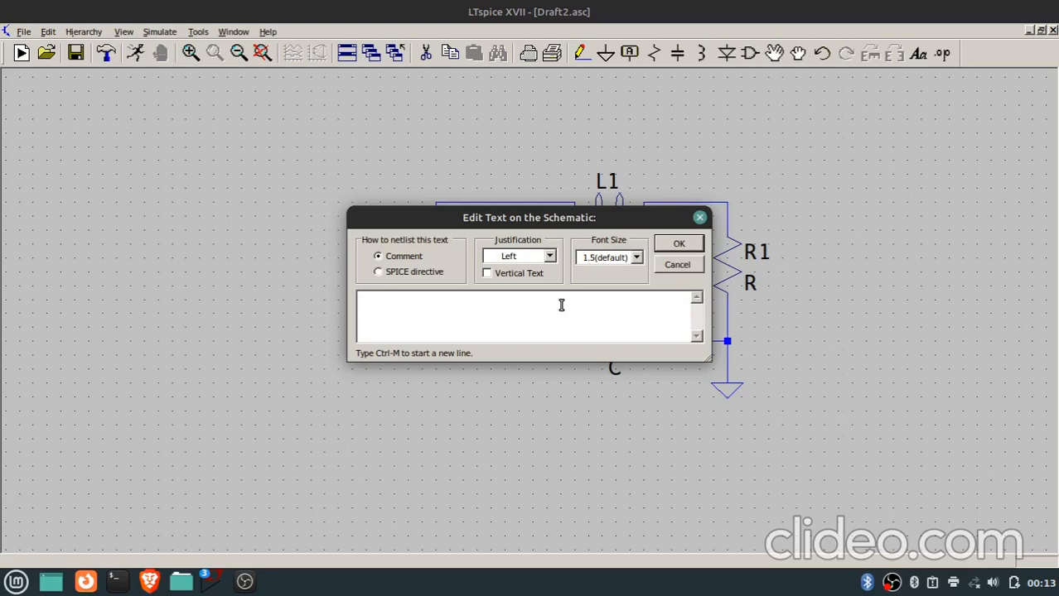
pyautogui.write('TRANSIENT ANALYSIS')
pyautogui.press('Return')
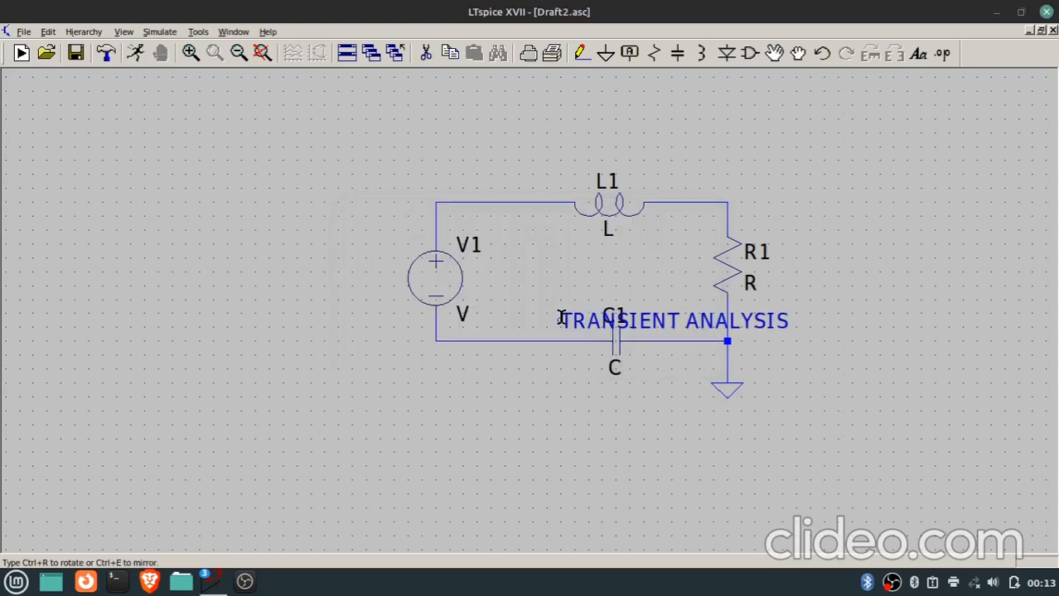
pyautogui.click(177, 127)
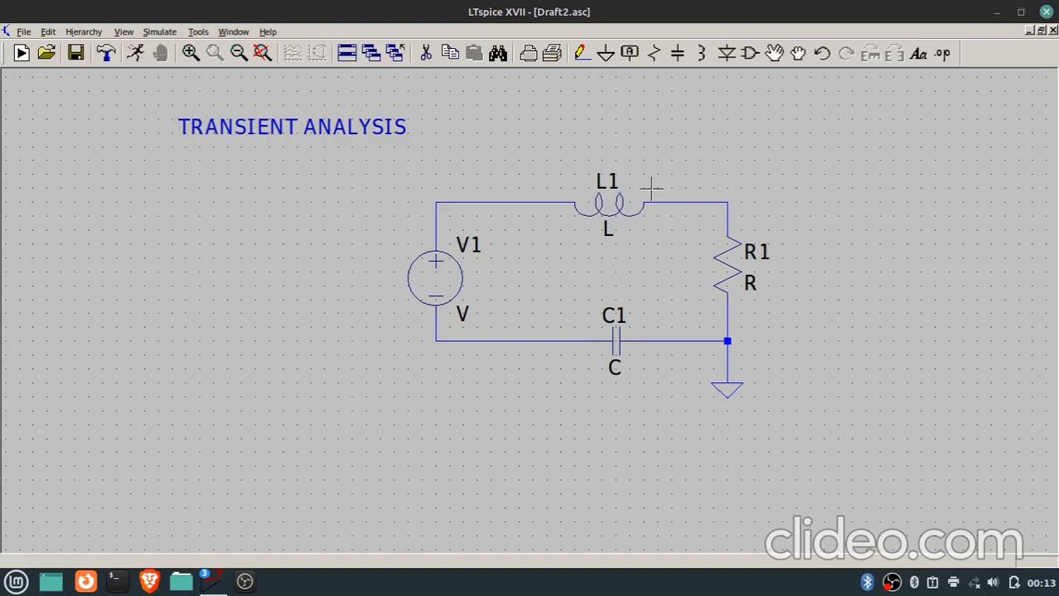
# View the editable properties of voltage source V1 and inductor L1.
pyautogui.rightClick(446, 280)
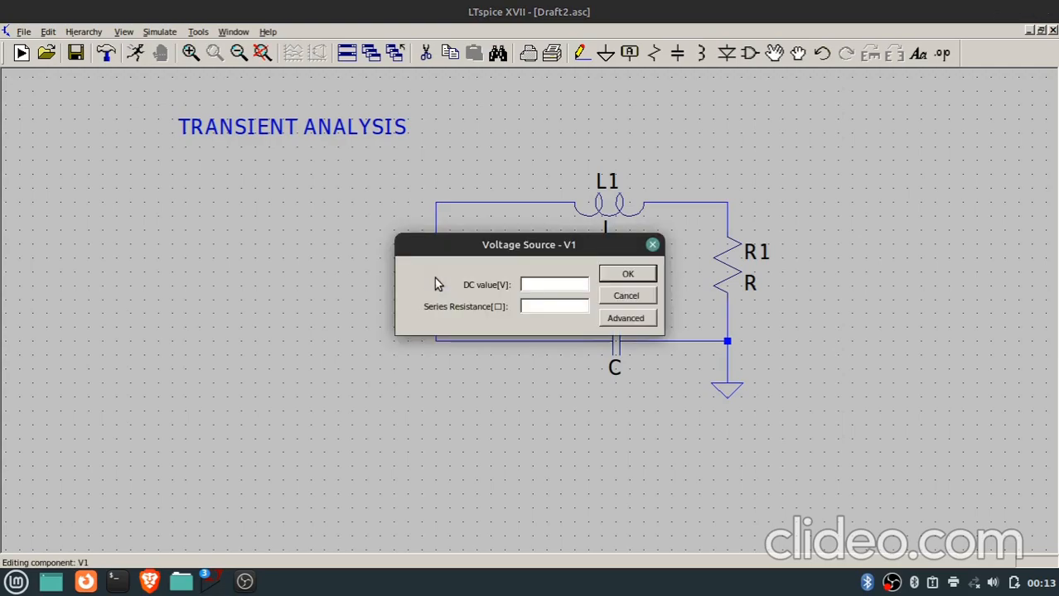
pyautogui.click(653, 245)
pyautogui.rightClick(623, 218)
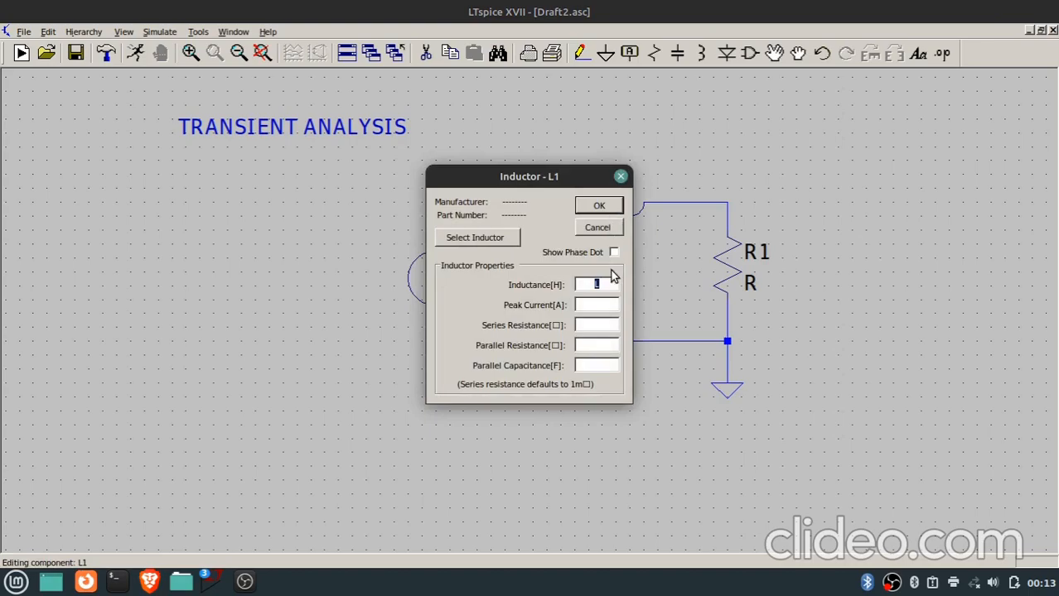
pyautogui.click(621, 177)
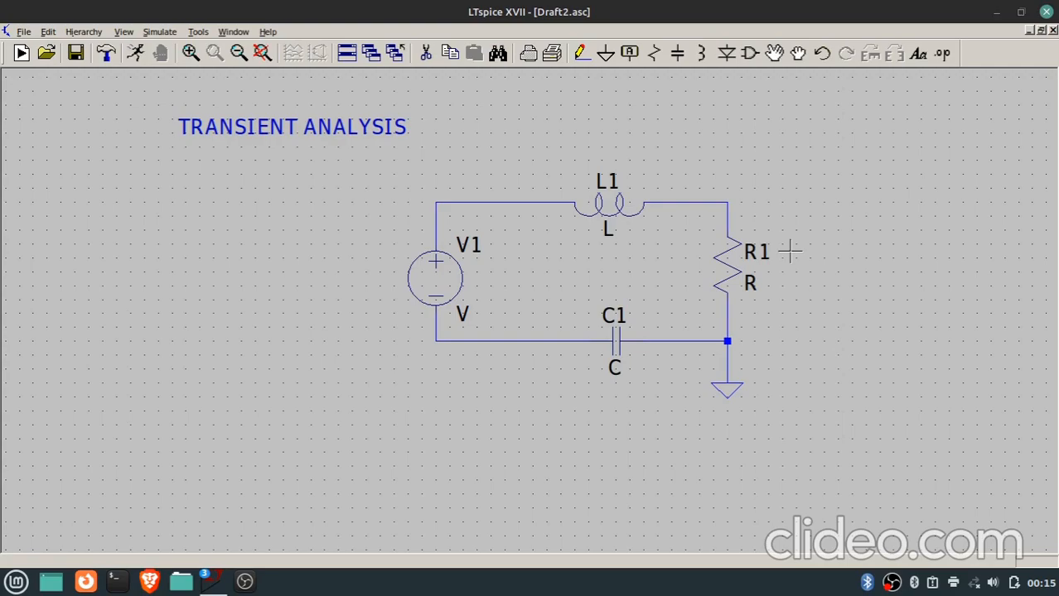
# Create a net label named OUTPUT with port type None and place it above the wire between L1 and R1.
pyautogui.press('F4')
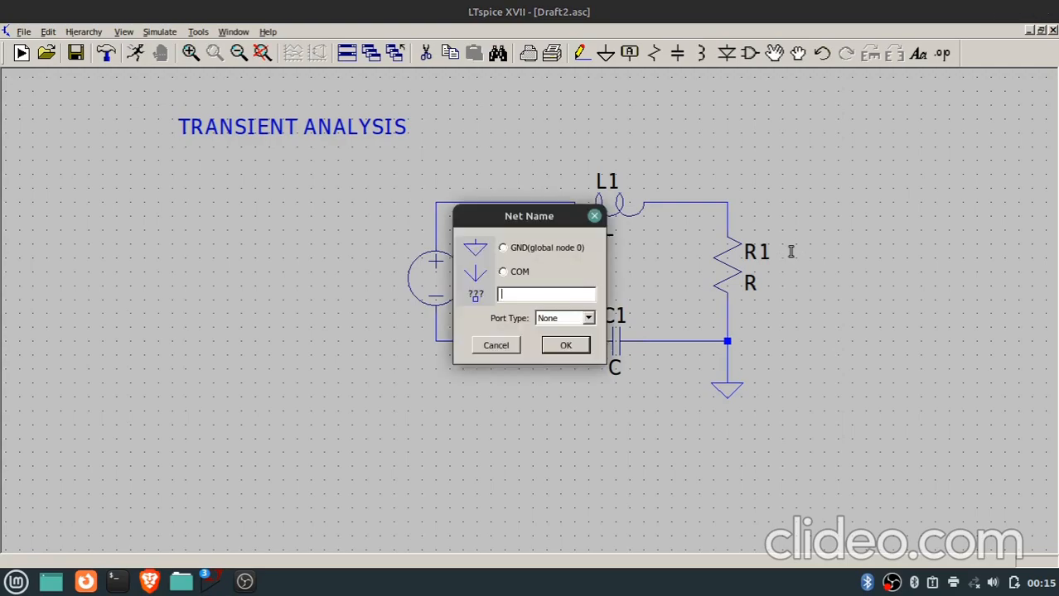
pyautogui.write('OUTPUT')
pyautogui.press('Return')
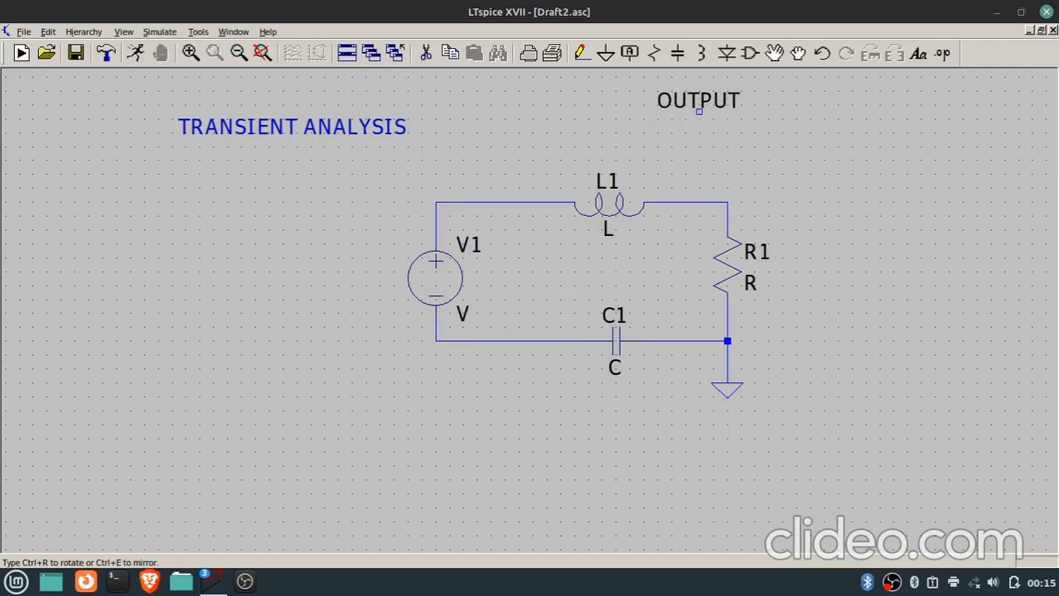
pyautogui.click(699, 119)
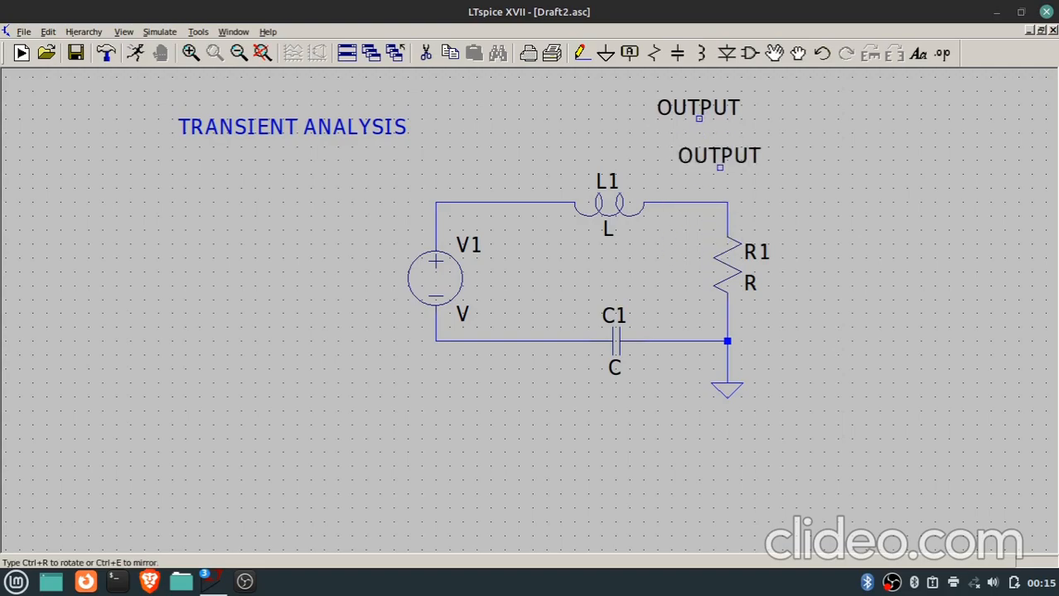
pyautogui.press('Escape')
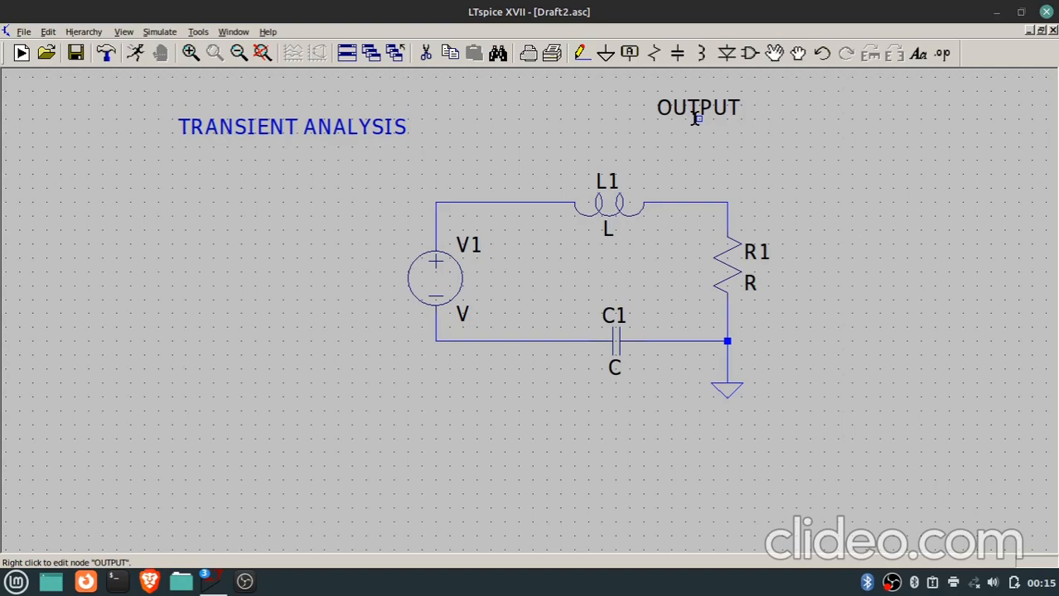
# Wire the OUTPUT label straight down to the connection between inductor L1 and resistor R1.
pyautogui.moveTo(702, 123); pyautogui.dragTo(669, 195)
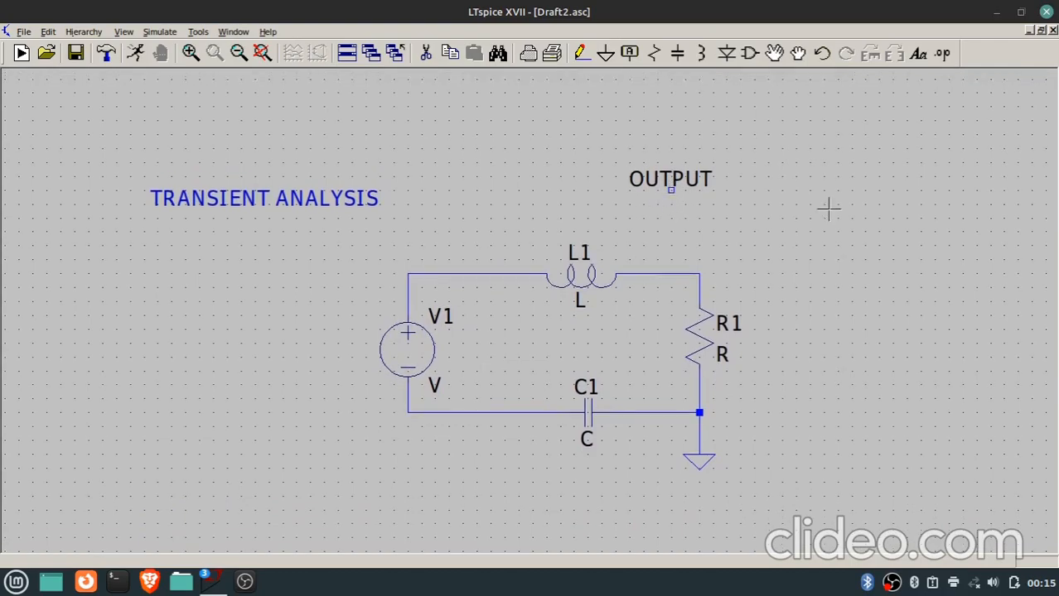
pyautogui.scroll(1, 676, 215)
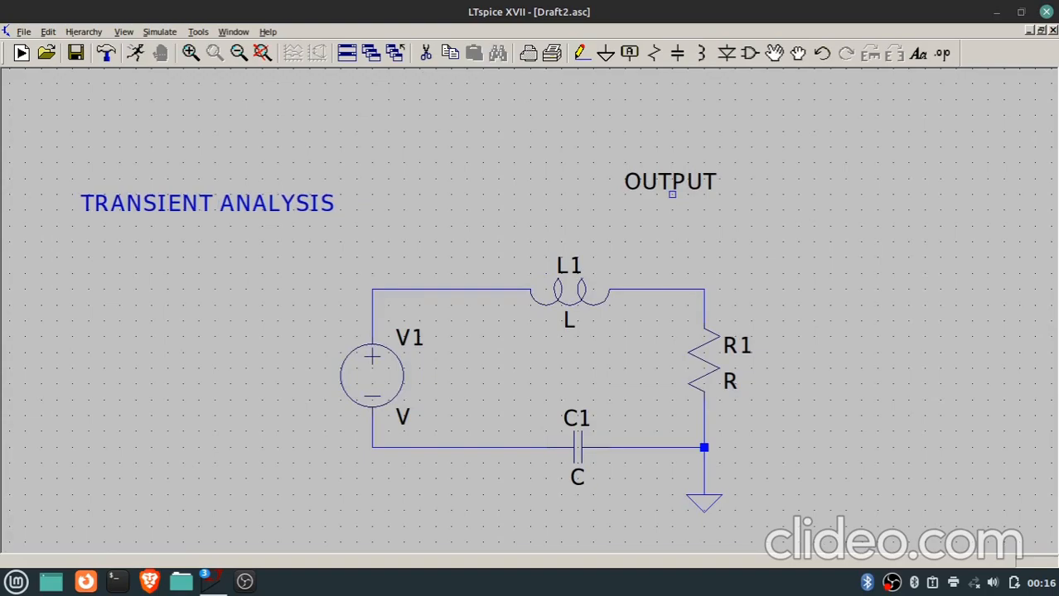
pyautogui.press('F3')
pyautogui.click(672, 195)
pyautogui.click(671, 290)
pyautogui.press('Escape')
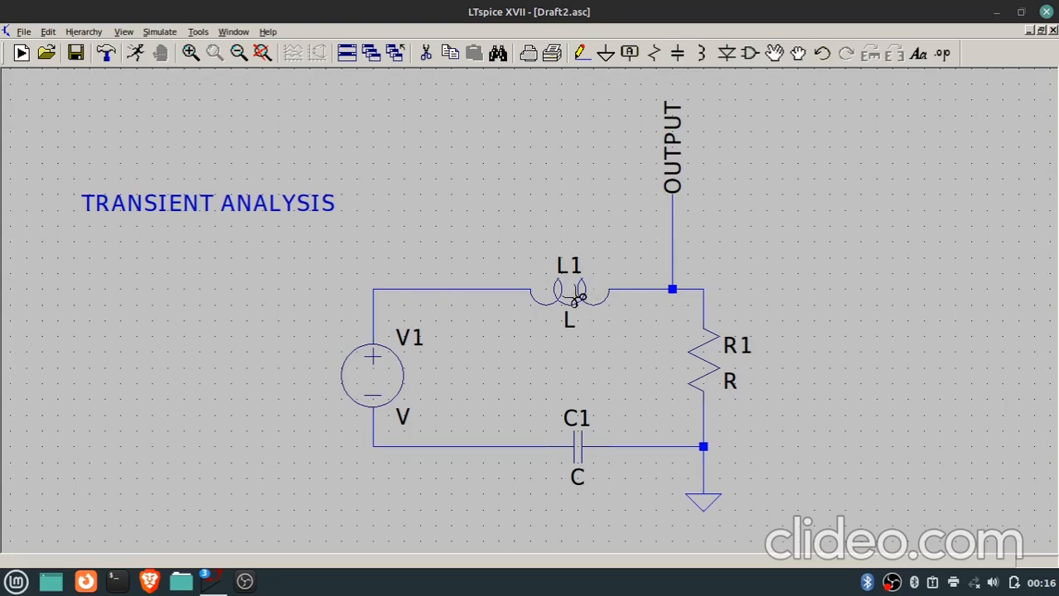
# Delete the wire between voltage source V1 and inductor L1.
pyautogui.click(490, 291)
# Try moving inductor L1, with its wire attached, over to V1's upper wire end, and undo the move.
pyautogui.press('F8')
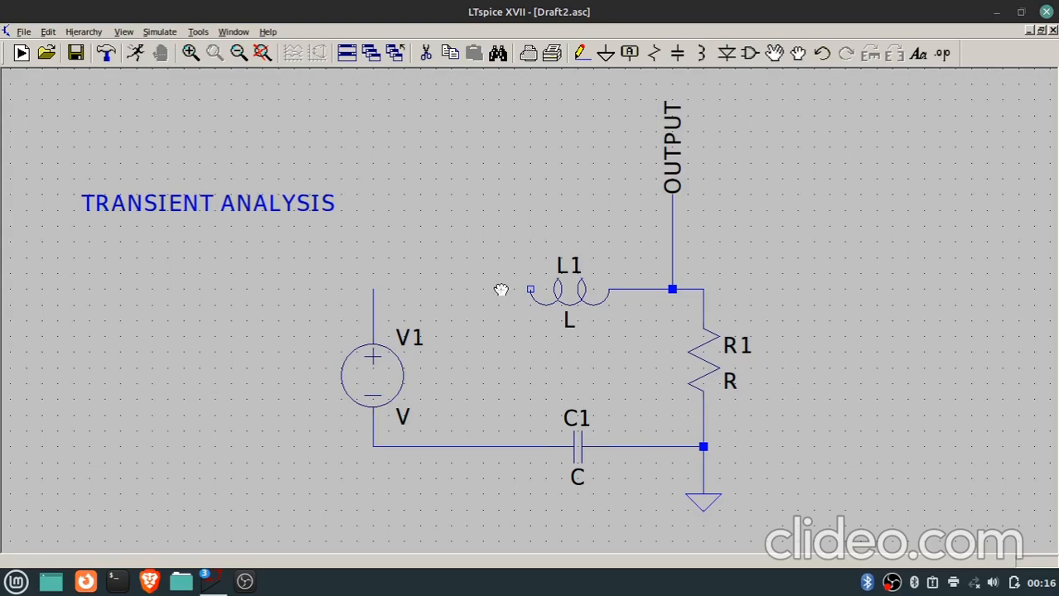
pyautogui.moveTo(570, 291); pyautogui.dragTo(456, 305)
pyautogui.moveTo(527, 290); pyautogui.dragTo(454, 230)
pyautogui.click(538, 292)
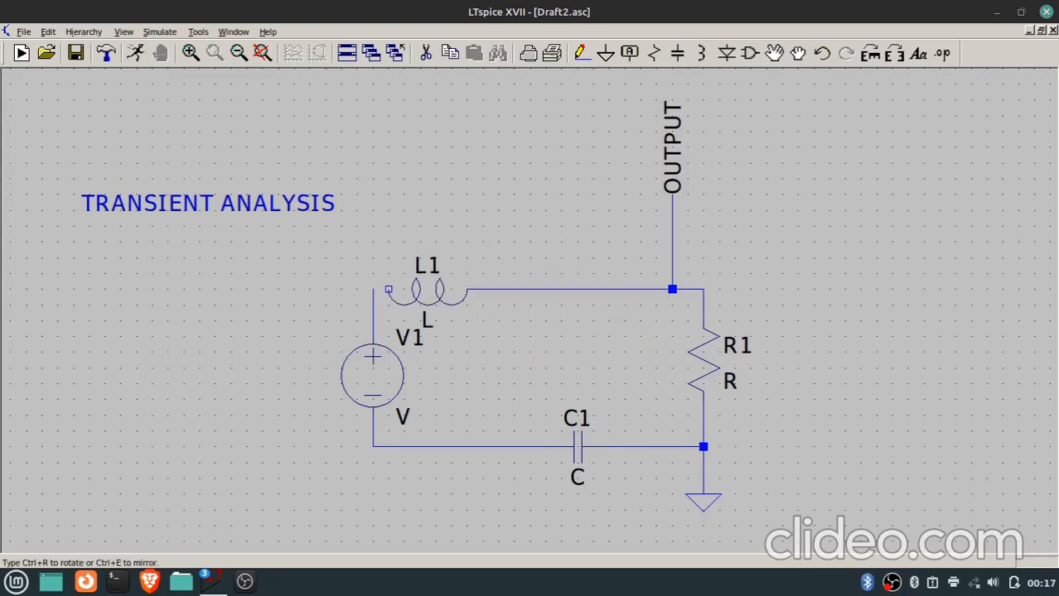
pyautogui.click(371, 290)
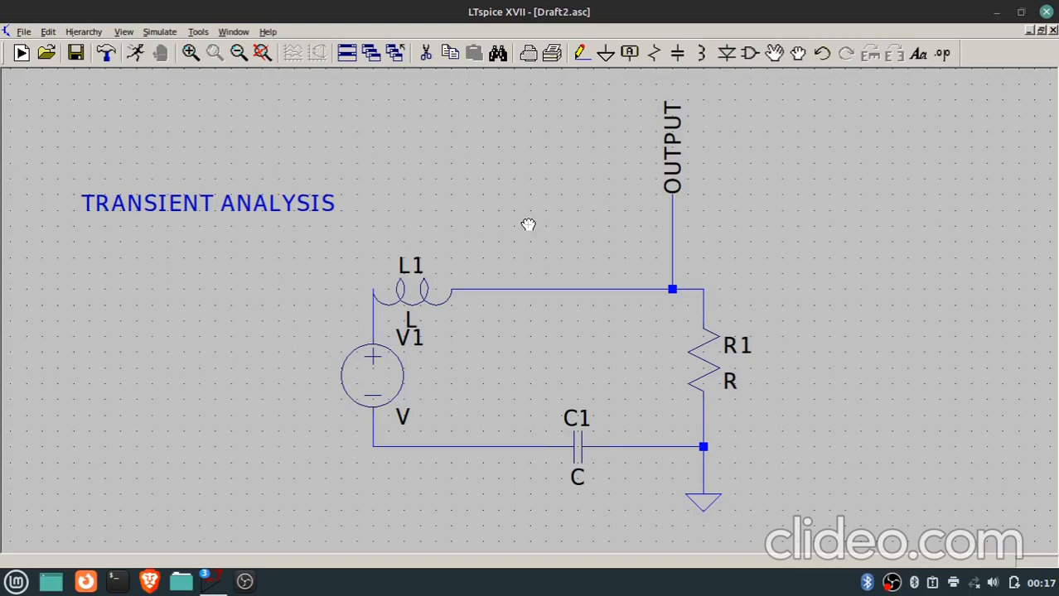
pyautogui.press('Escape')
pyautogui.hotkey('ctrl', 'z')
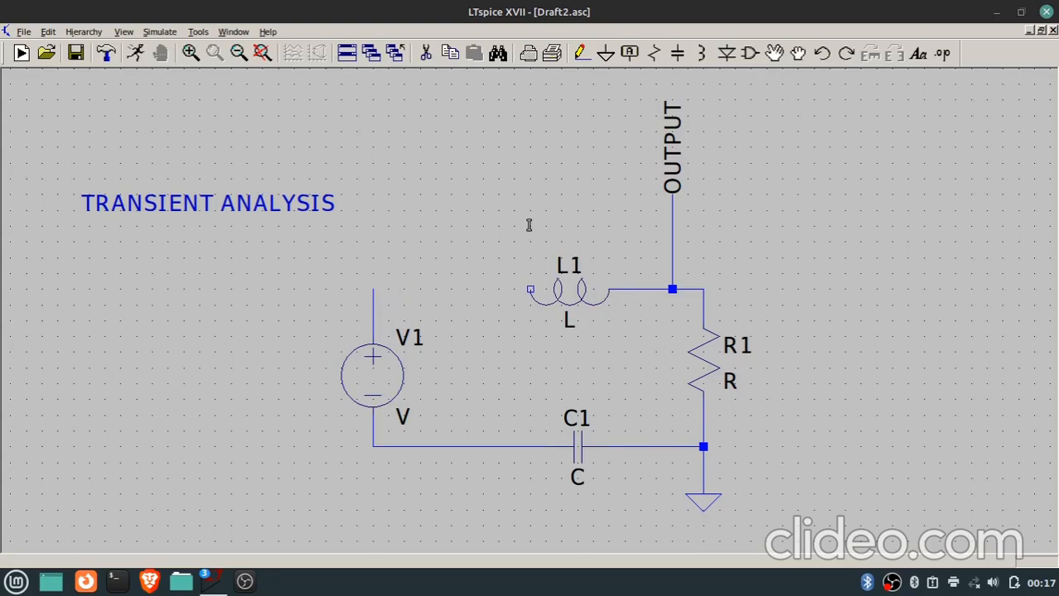
# Set the inductance of L1 to 10.
pyautogui.rightClick(573, 290)
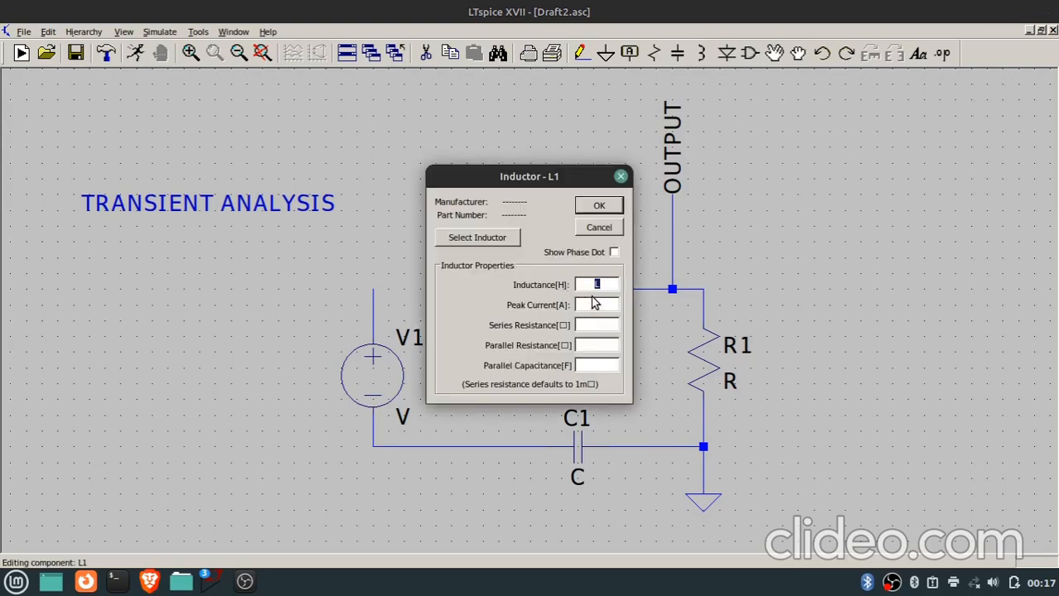
pyautogui.write('10')
pyautogui.press('Return')
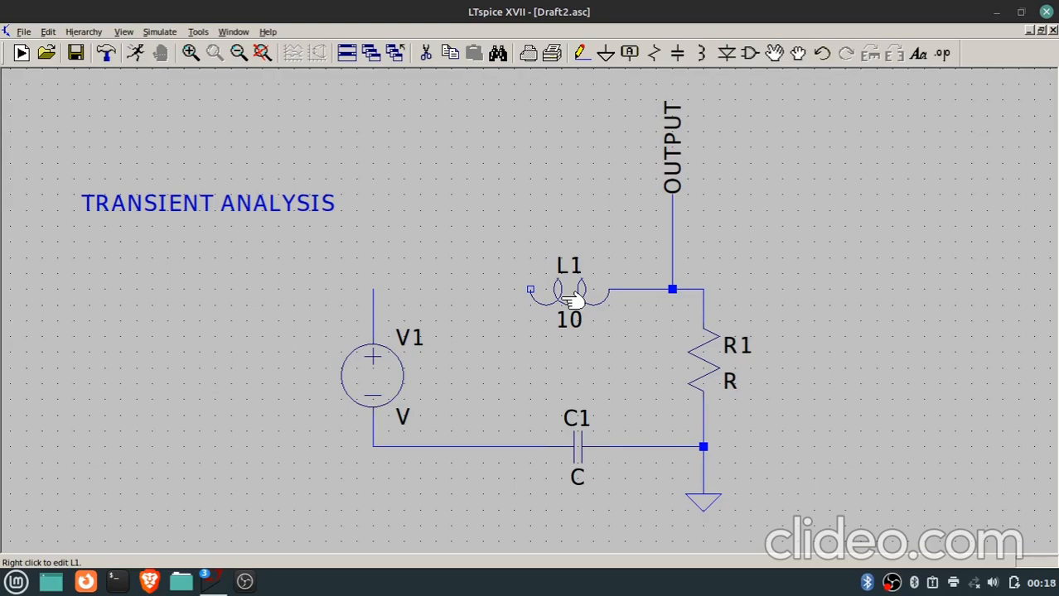
# Duplicate inductor L1 and place the copy between voltage source V1 and L1, in line with L1.
pyautogui.press('F6')
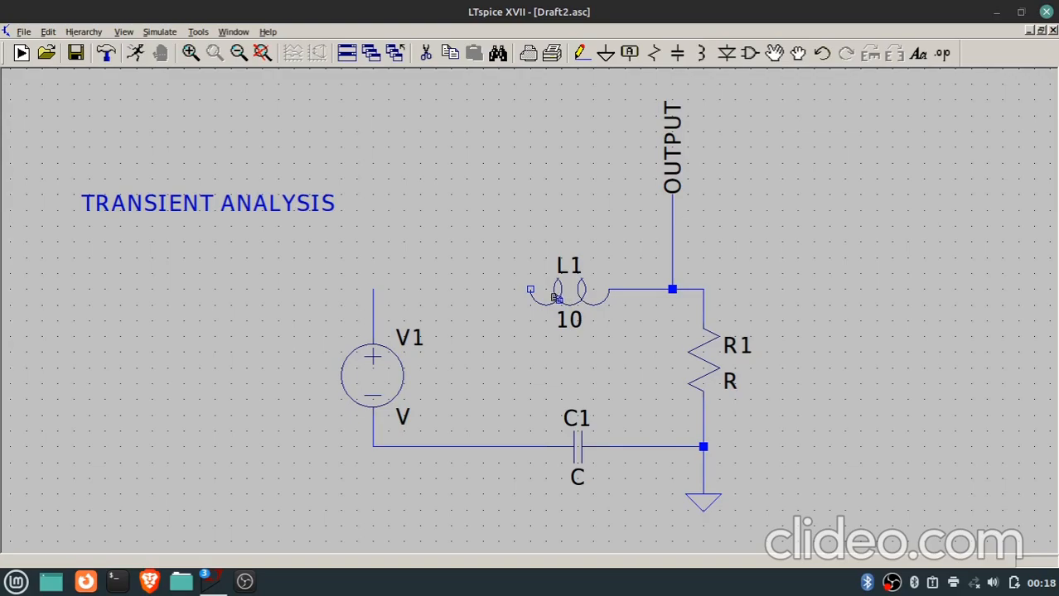
pyautogui.click(562, 298)
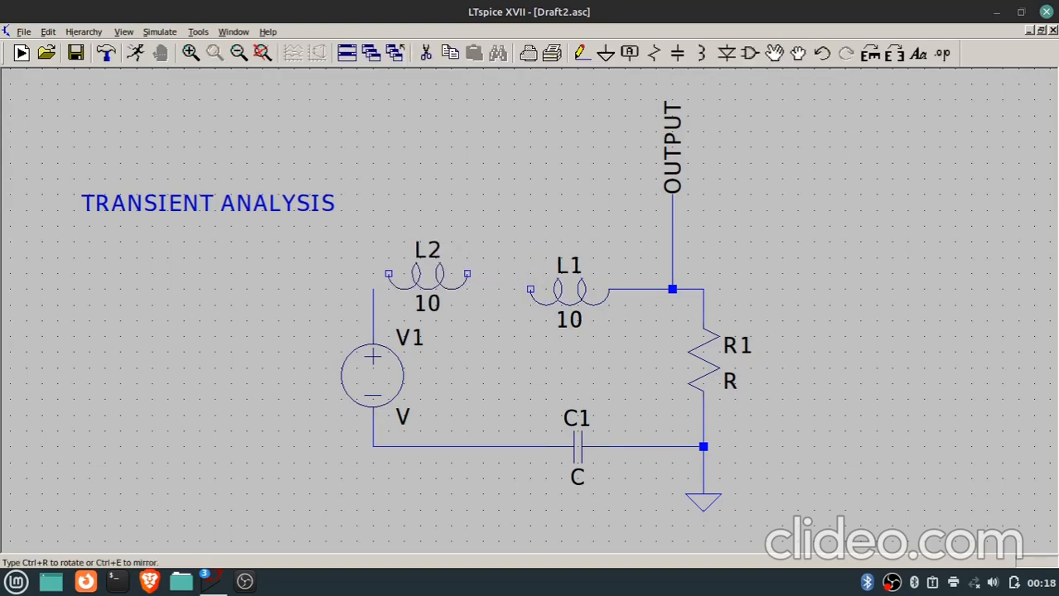
pyautogui.click(430, 301)
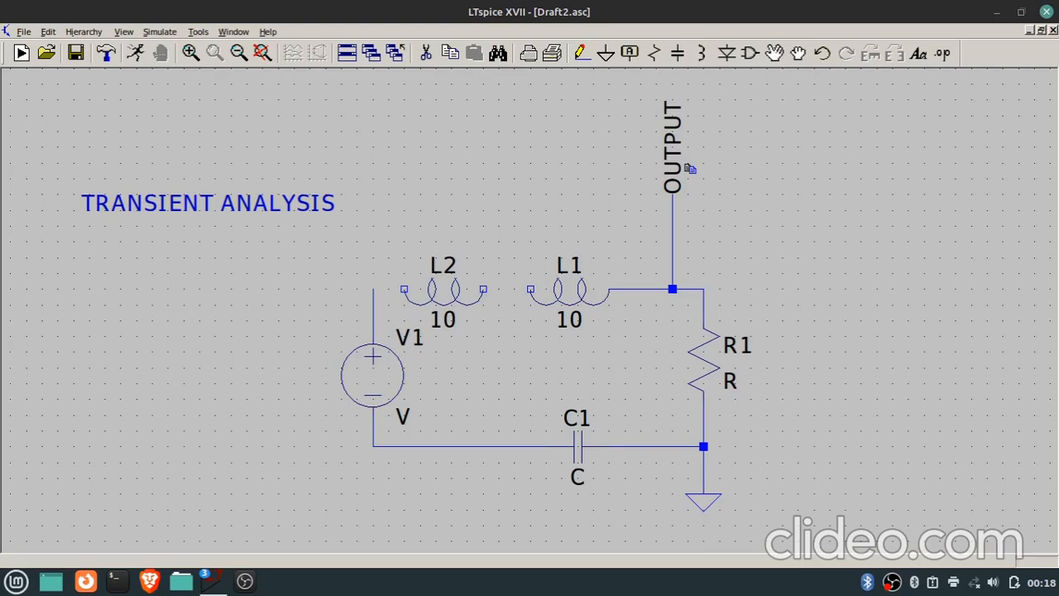
# Move inductor L1 without its wire so that it joins the end of inductor L2.
pyautogui.press('F7')
pyautogui.moveTo(669, 169); pyautogui.dragTo(634, 114)
pyautogui.moveTo(671, 146); pyautogui.dragTo(491, 118)
pyautogui.moveTo(622, 312); pyautogui.dragTo(451, 261)
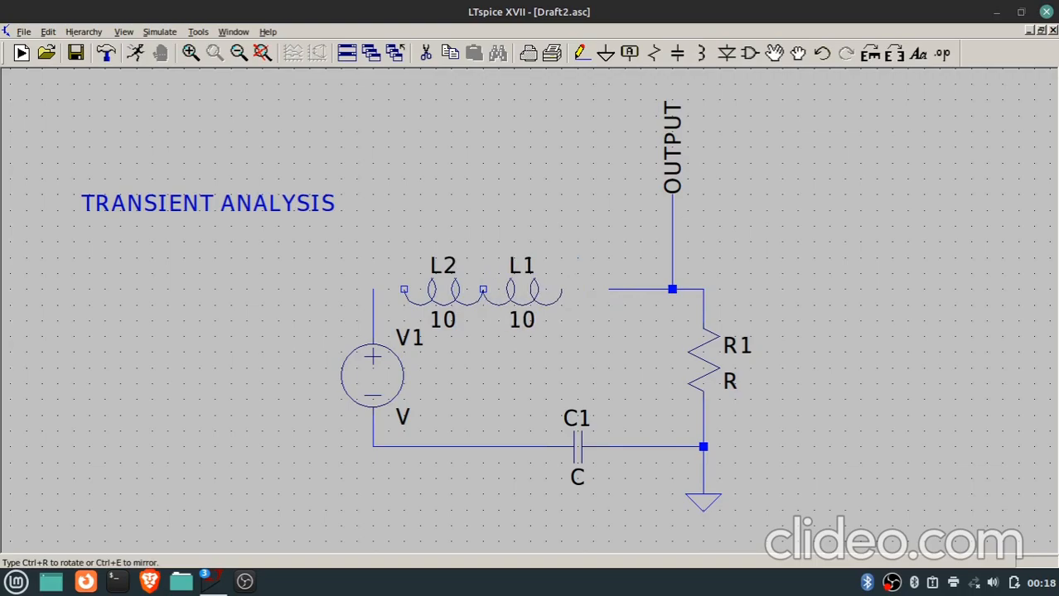
pyautogui.click(503, 286)
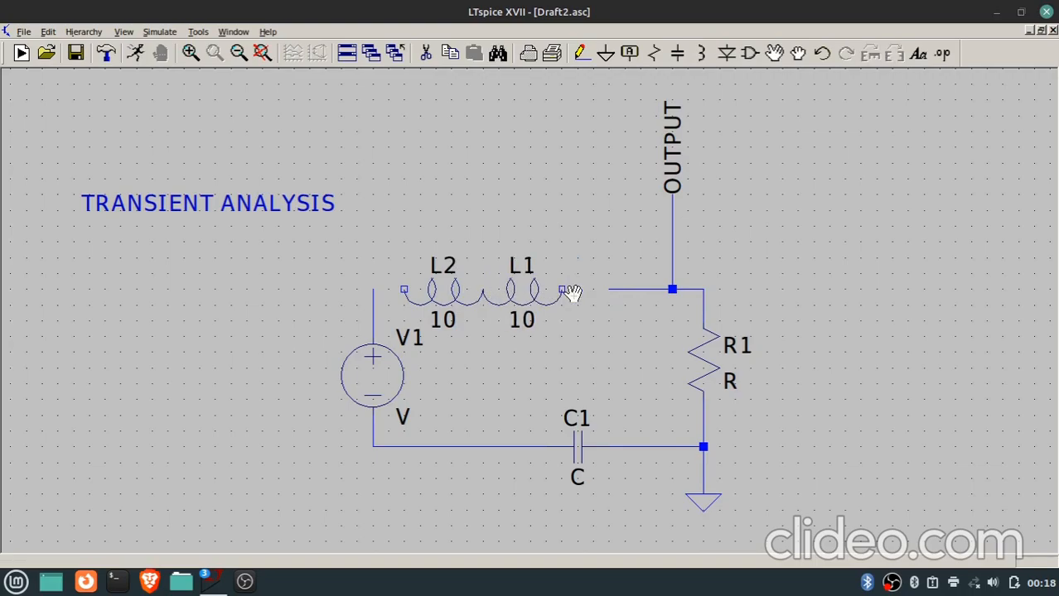
# Wire L1's free end to the OUTPUT junction and L2's free end to the upper wire of V1.
pyautogui.press('F3')
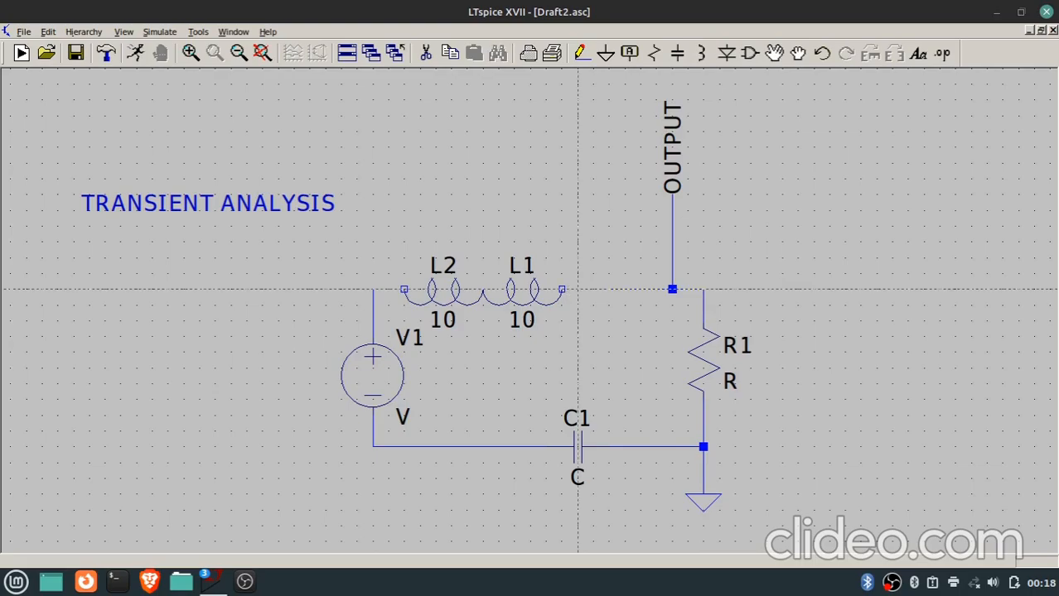
pyautogui.click(561, 289)
pyautogui.click(672, 289)
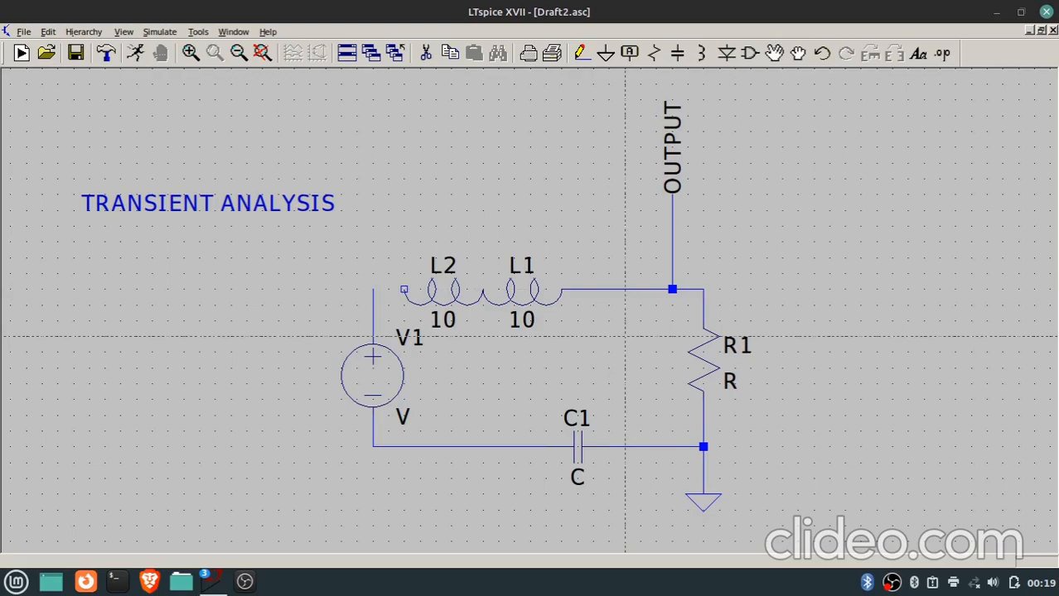
pyautogui.press('Escape')
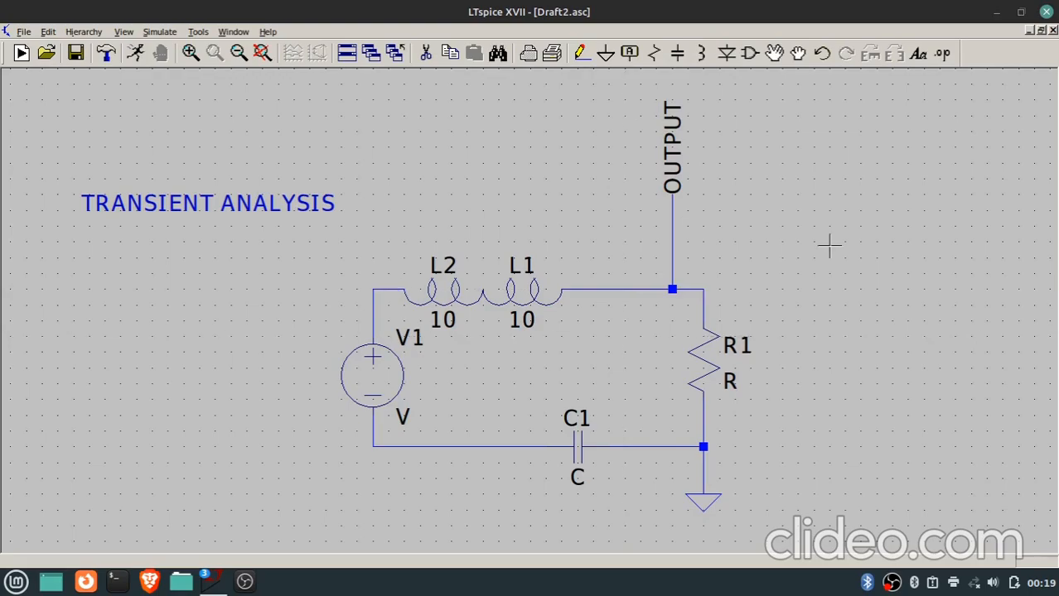
# Place a diode rotated to horizontal, with its cathode on the wire corner above resistor R1.
pyautogui.press('d')
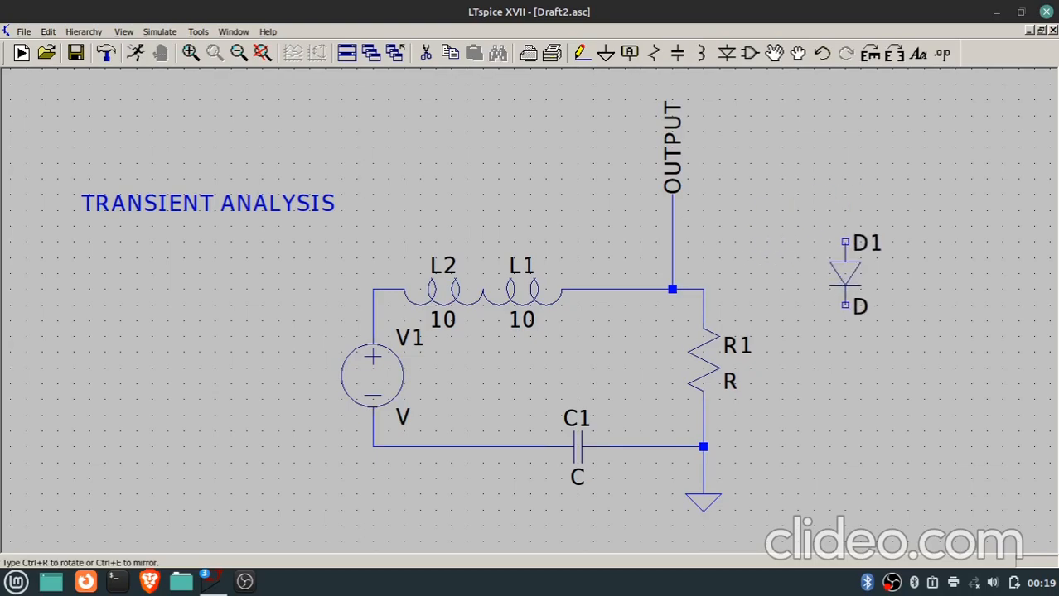
pyautogui.hotkey('ctrl', 'r')
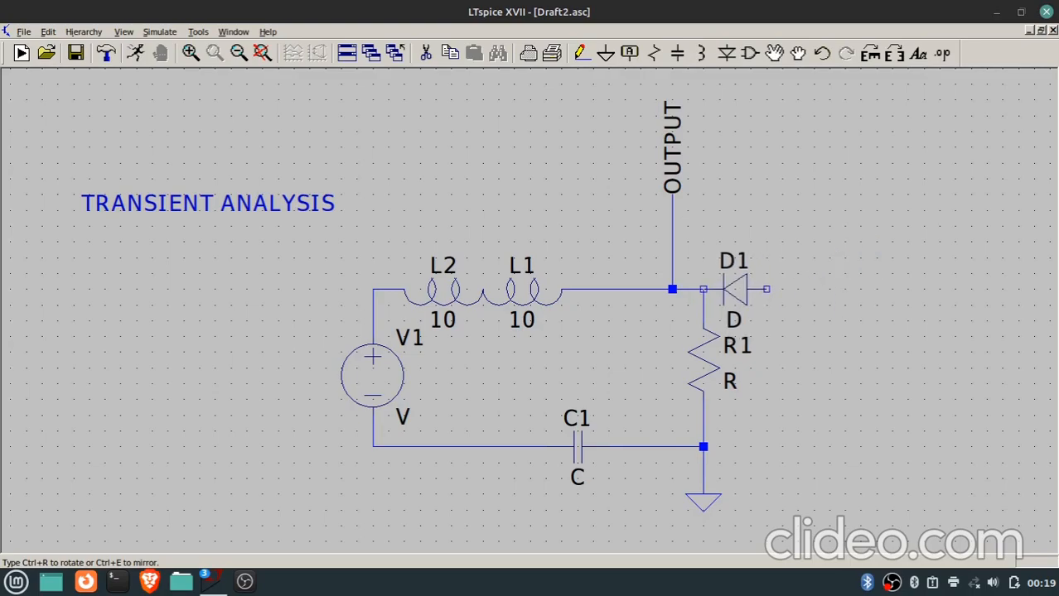
pyautogui.click(735, 289)
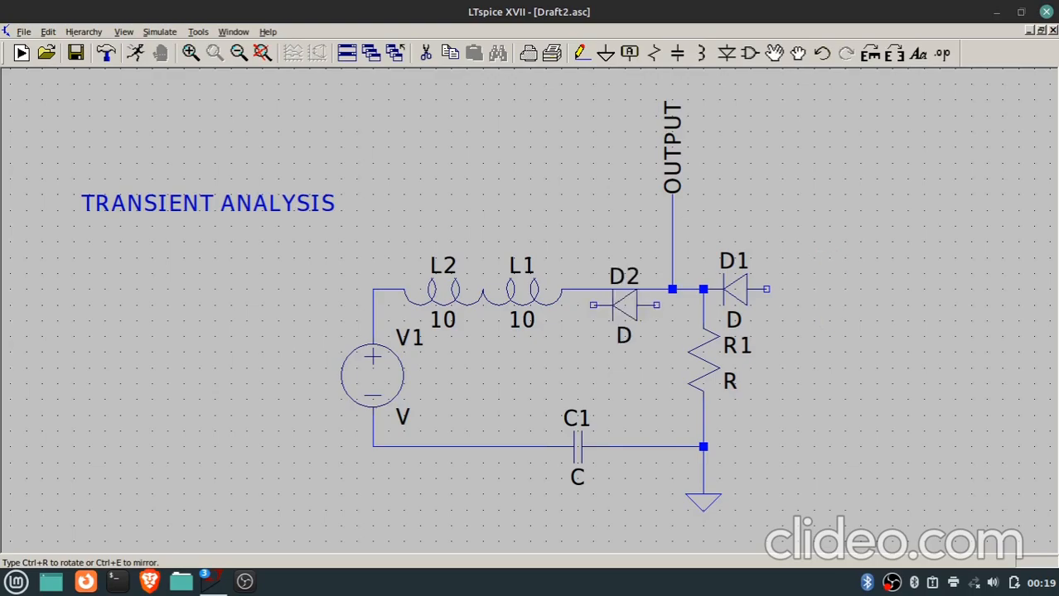
pyautogui.press('Escape')
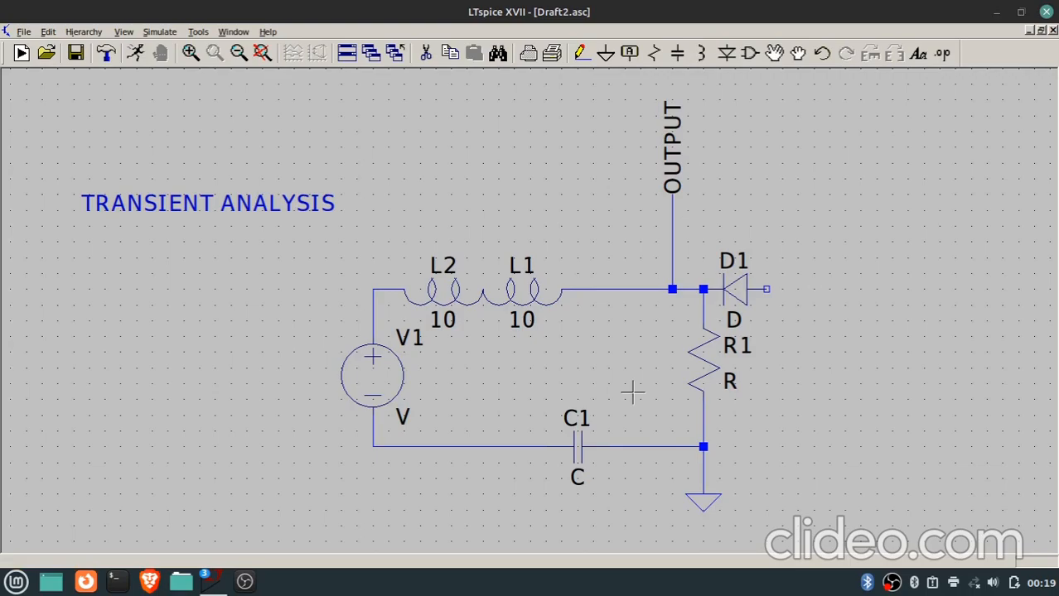
# Delete diode D1 and inductor L2 from the circuit.
pyautogui.scroll(5, 632, 392)
pyautogui.scroll(-4, 632, 393)
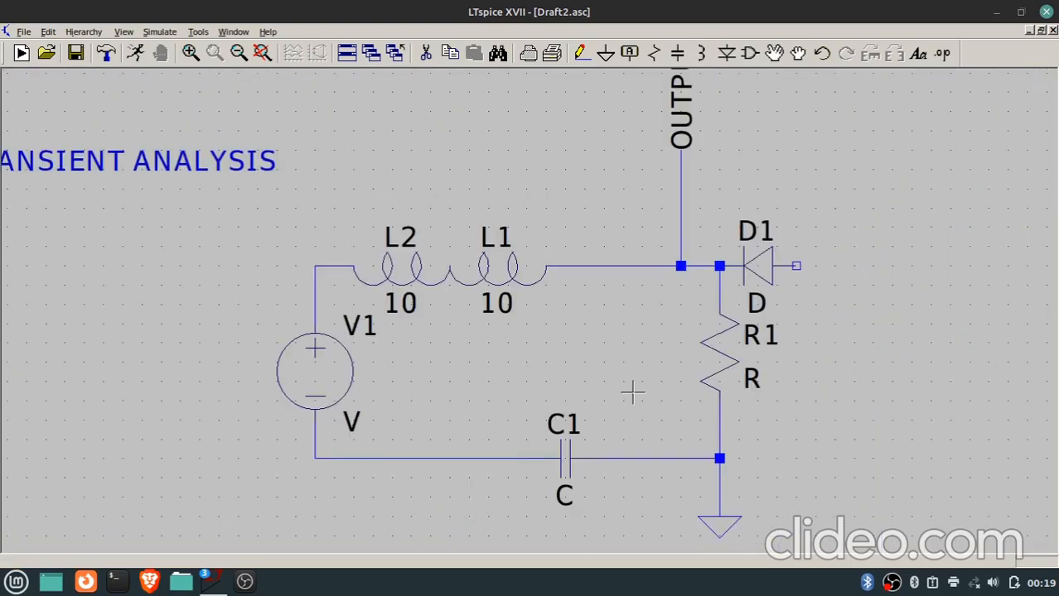
pyautogui.scroll(-1, 632, 393)
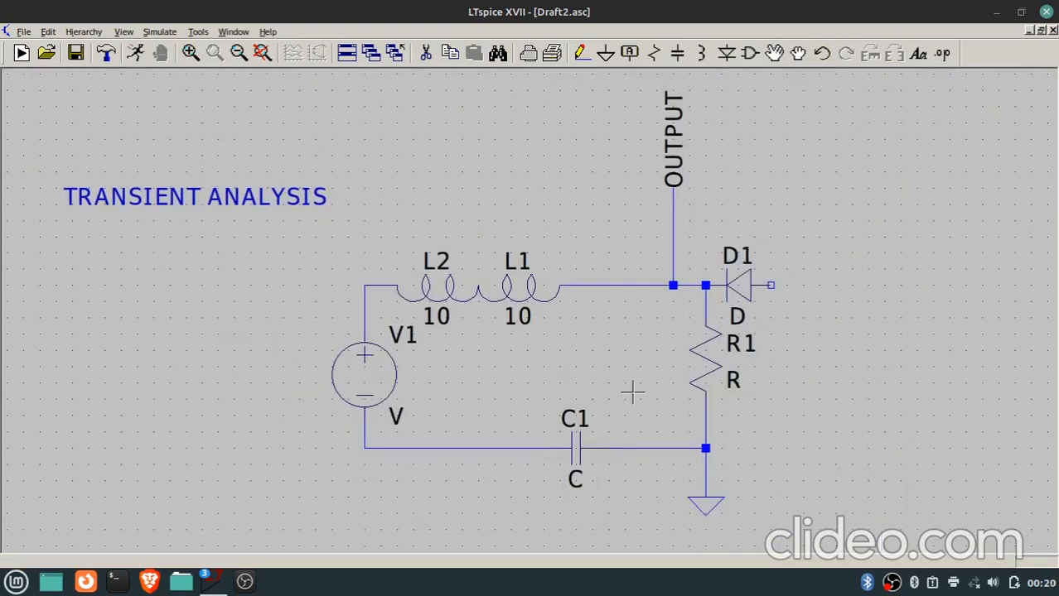
pyautogui.scroll(-1, 632, 393)
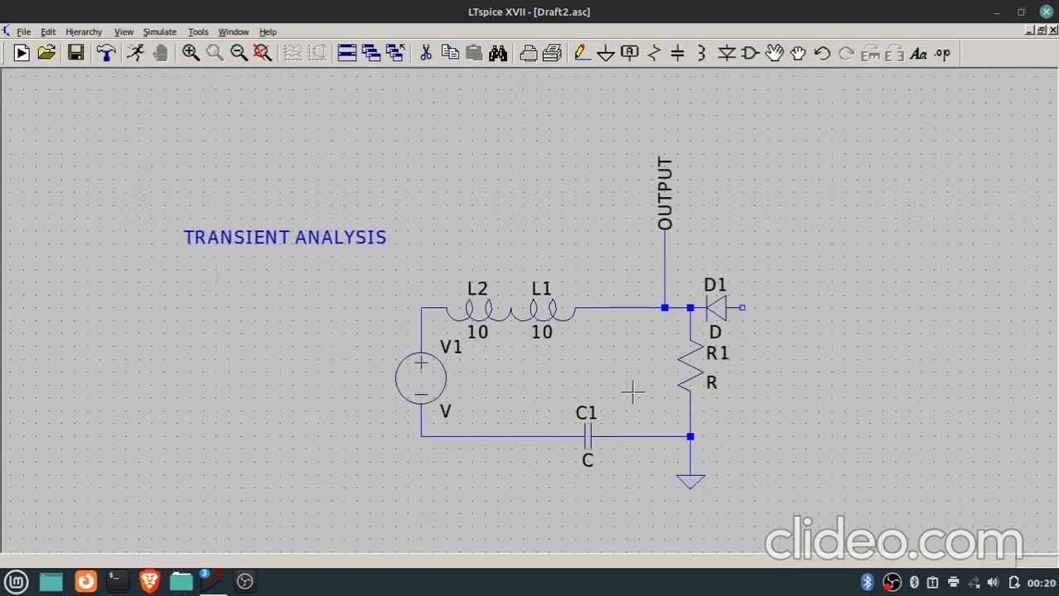
pyautogui.click(726, 311)
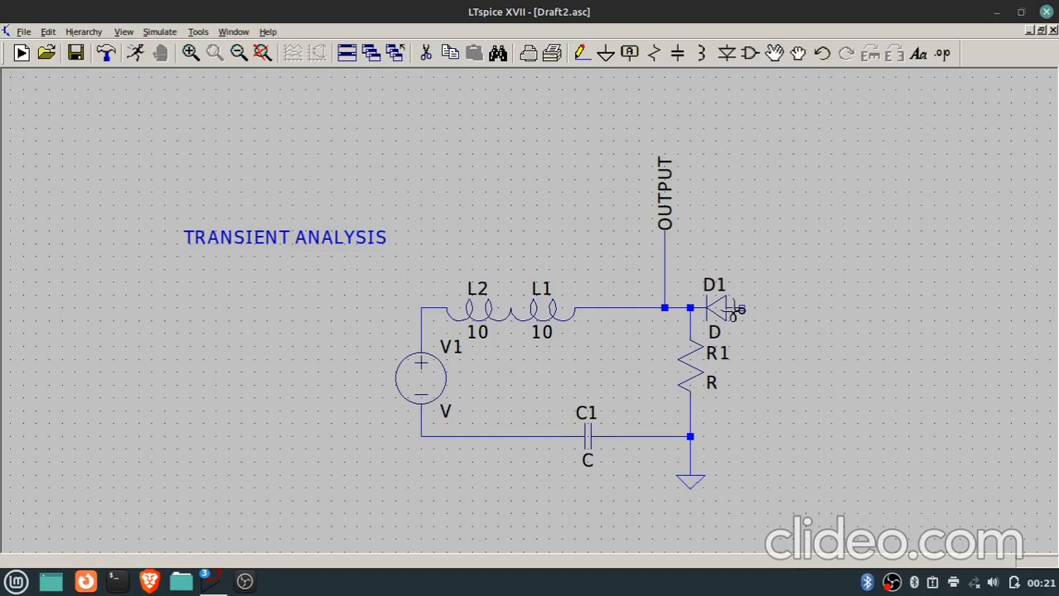
pyautogui.click(724, 309)
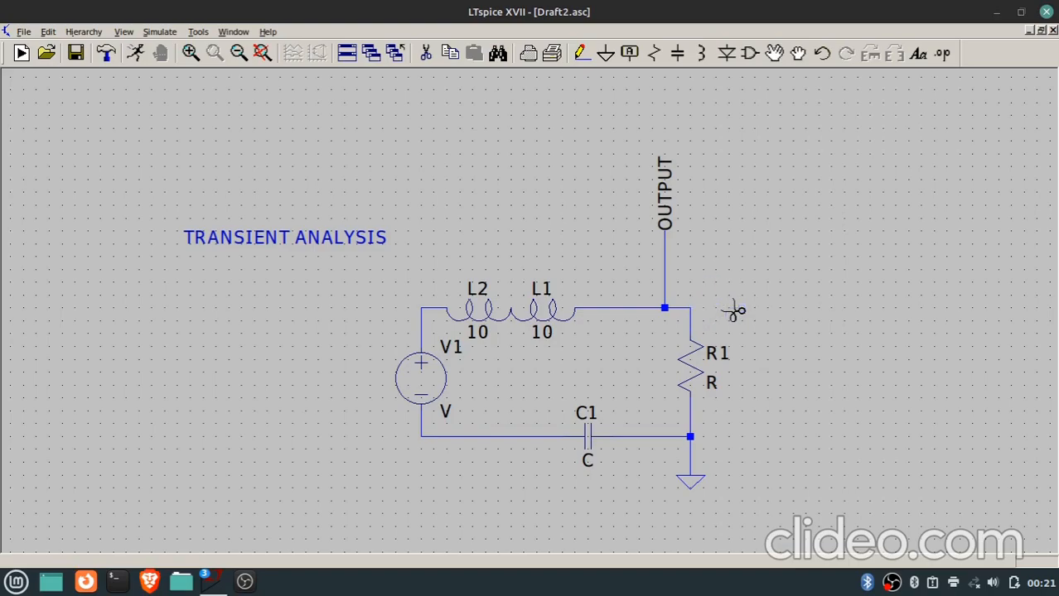
pyautogui.click(491, 322)
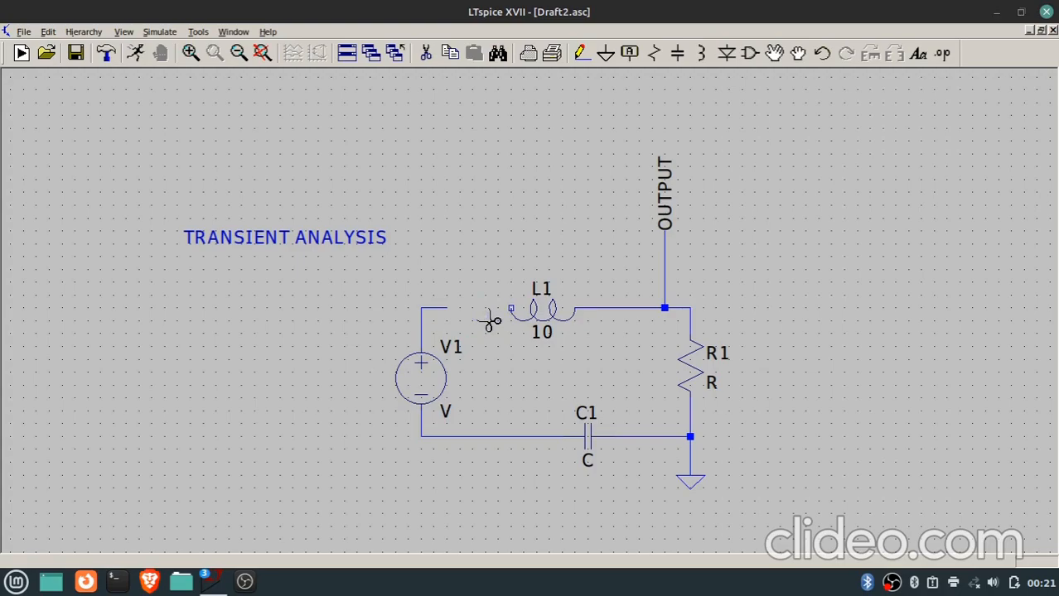
# Wire the open end of V1's upper wire to the free end of inductor L1.
pyautogui.press('F3')
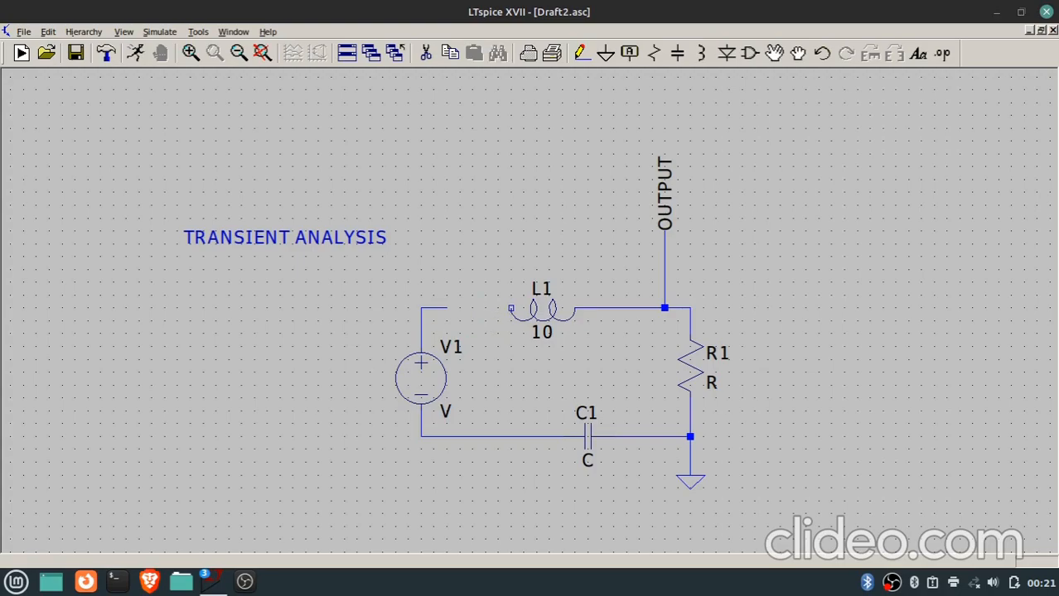
pyautogui.click(447, 308)
pyautogui.click(511, 308)
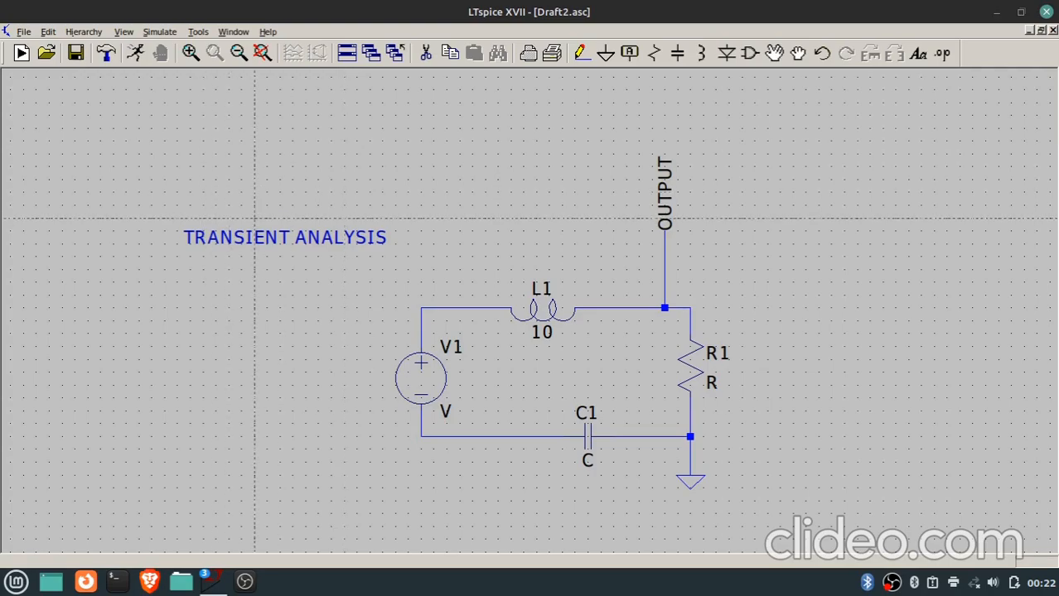
# Review the AC Analysis and Transient simulation settings, and close the simulation command editor without defining a command.
pyautogui.scroll(3, 265, 232)
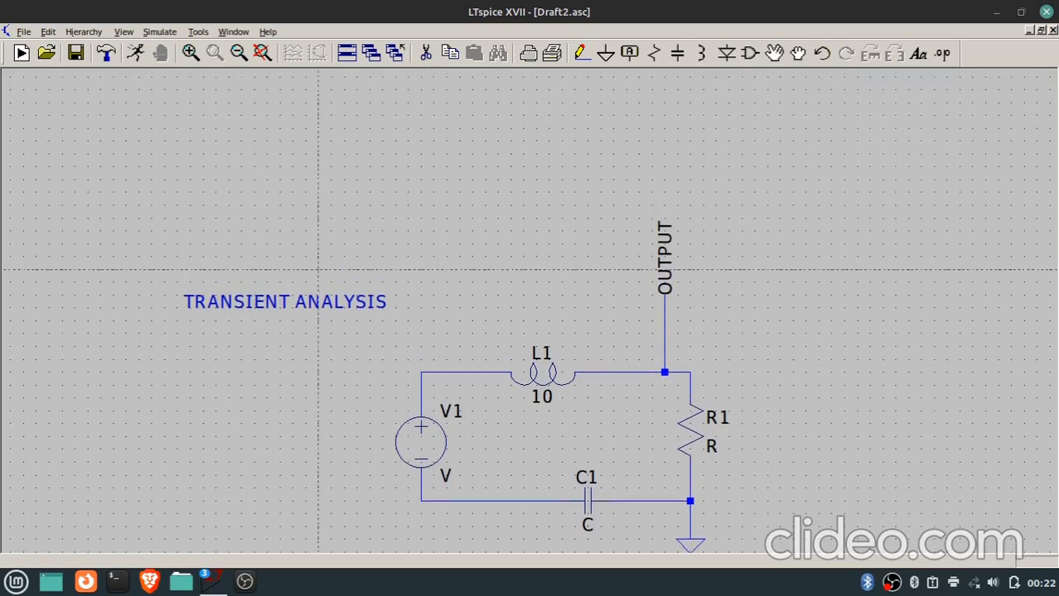
pyautogui.scroll(-1, 688, 168)
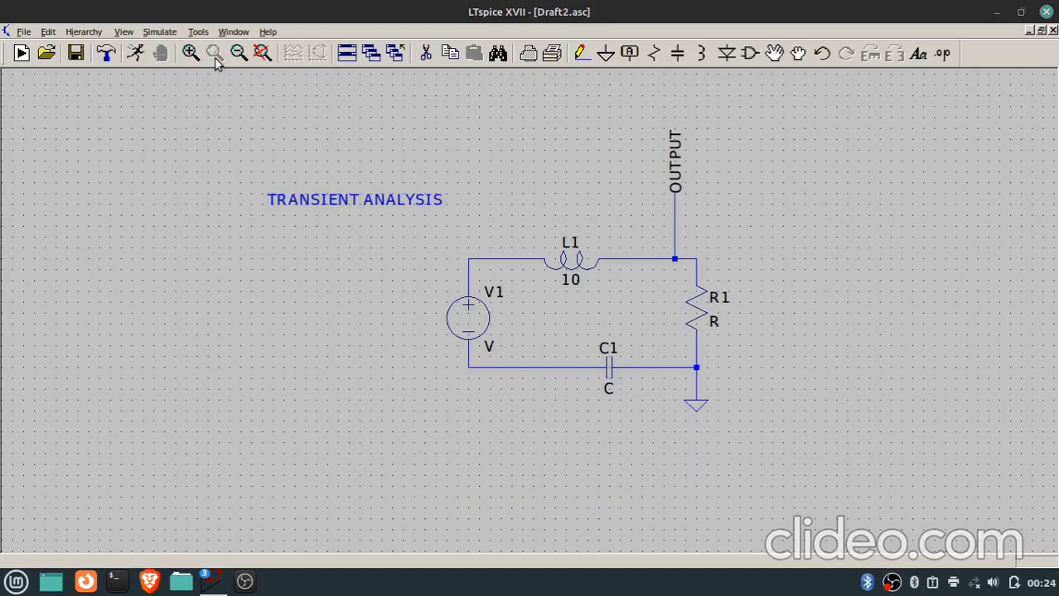
pyautogui.click(138, 58)
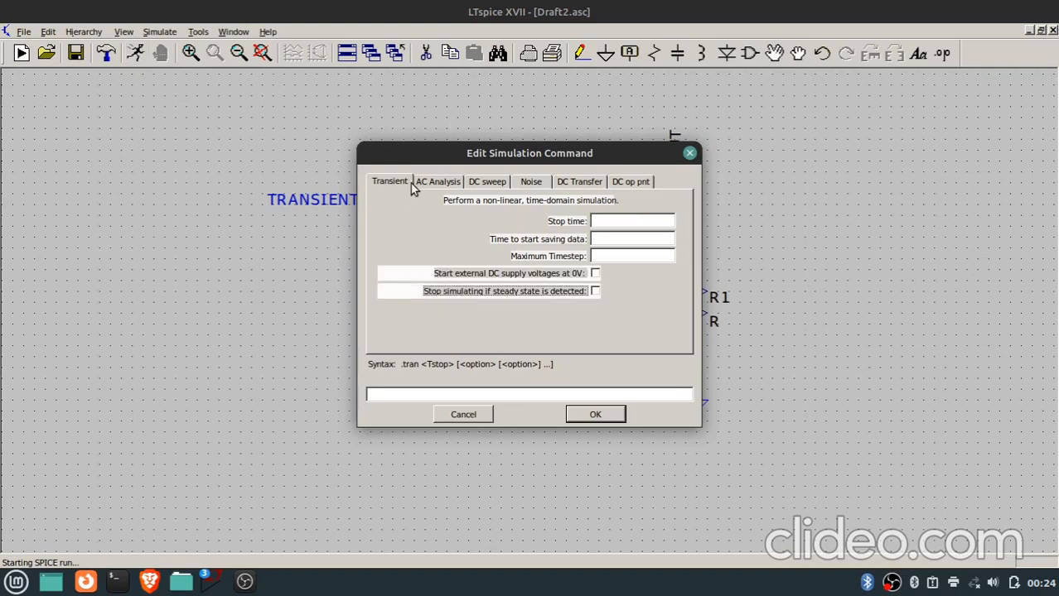
pyautogui.click(447, 188)
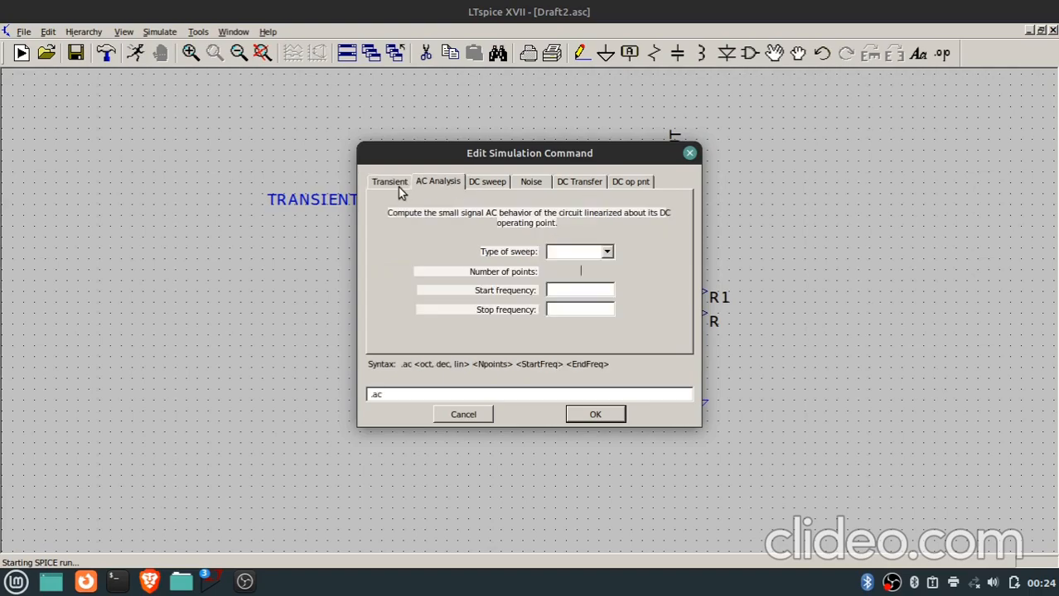
pyautogui.click(399, 188)
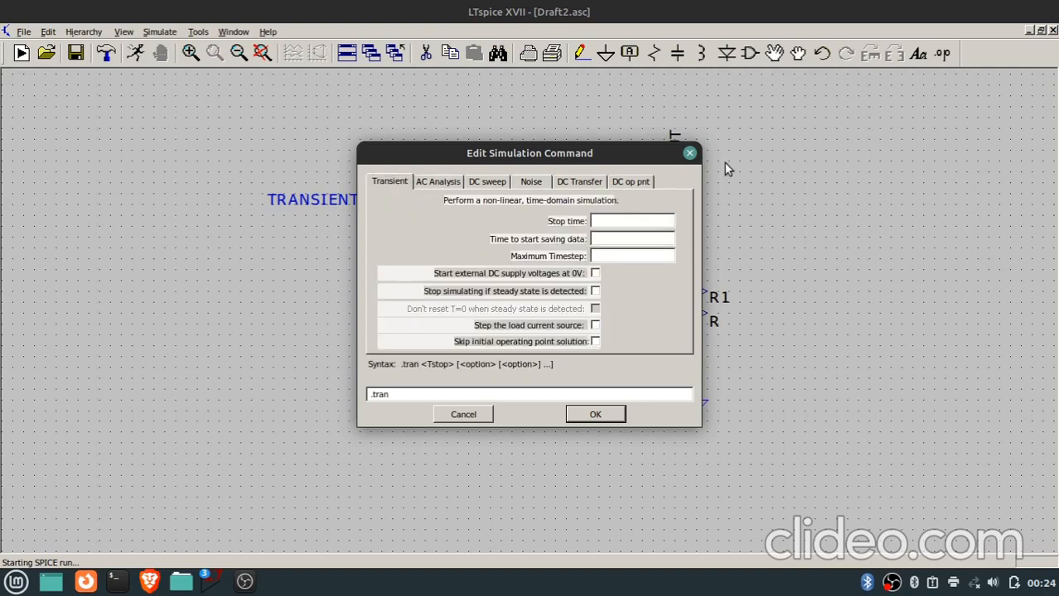
pyautogui.click(690, 155)
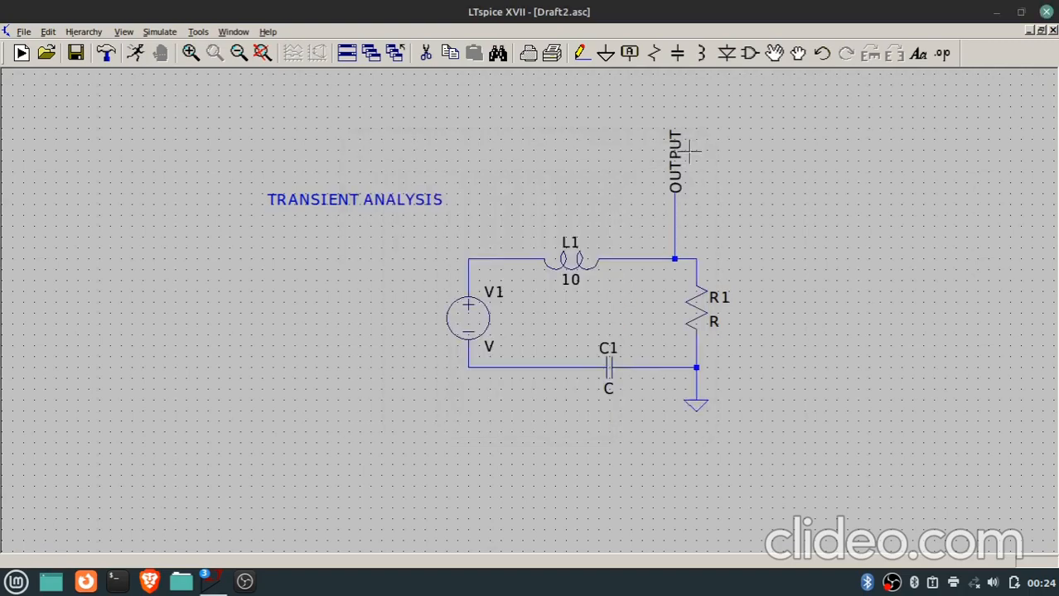
# Open the keyboard shortcut map from the drafting options and examine the Symbol and Schematic shortcuts.
pyautogui.click(198, 33)
pyautogui.click(204, 93)
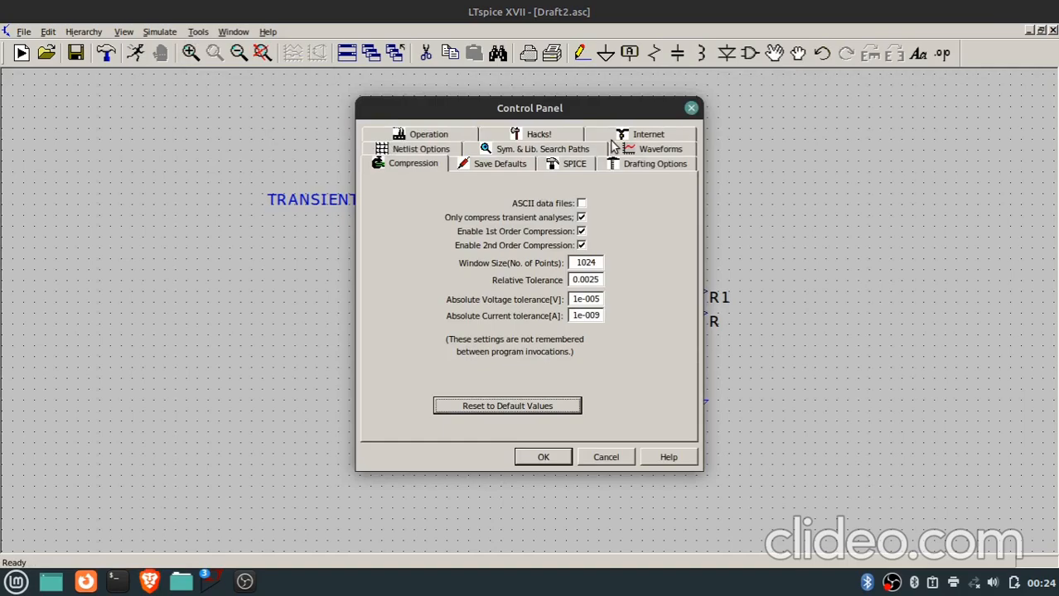
pyautogui.click(637, 164)
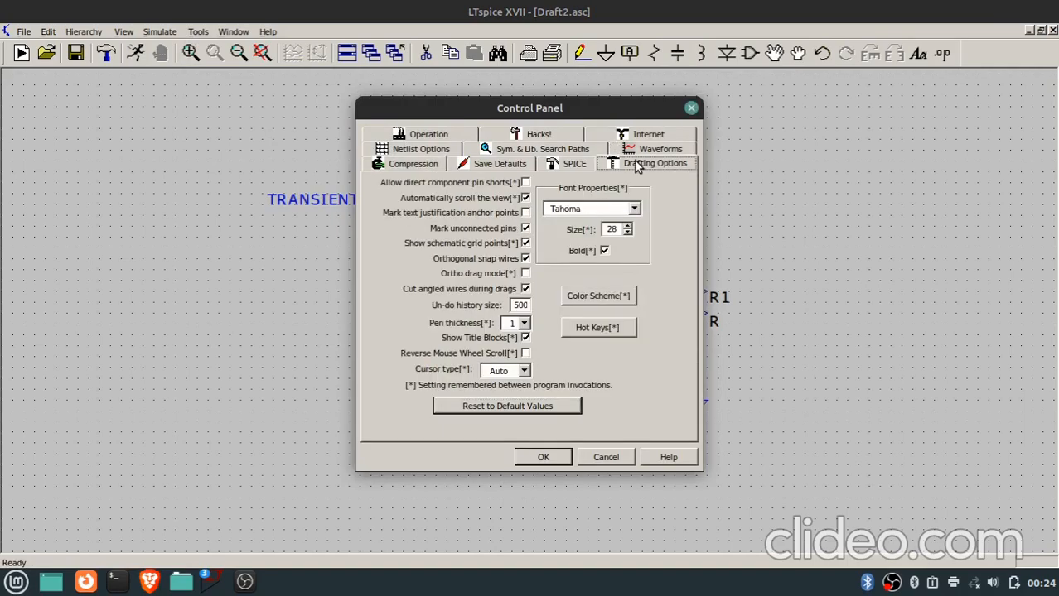
pyautogui.click(610, 329)
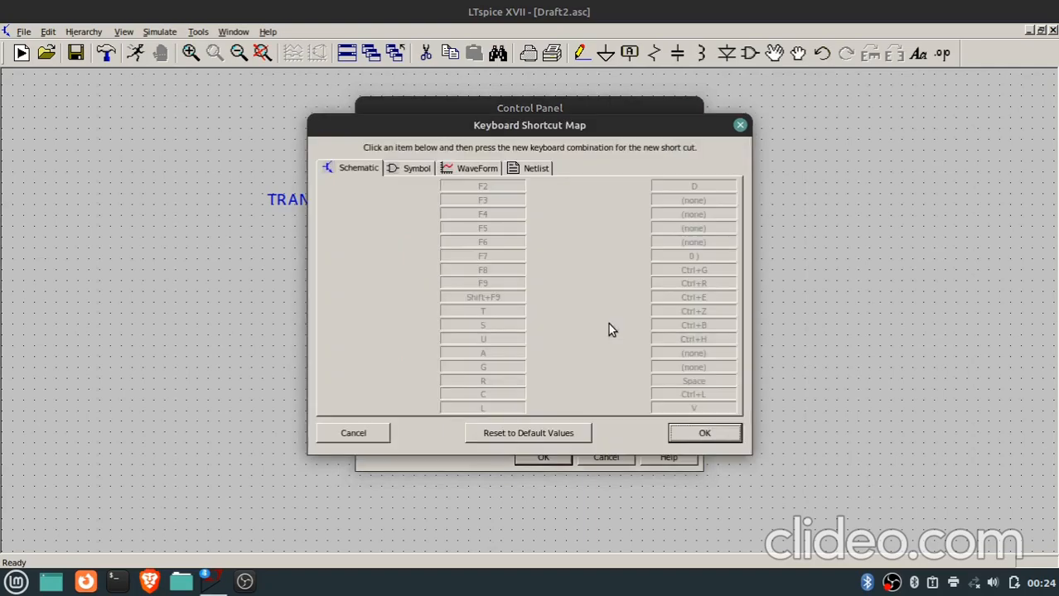
pyautogui.click(413, 169)
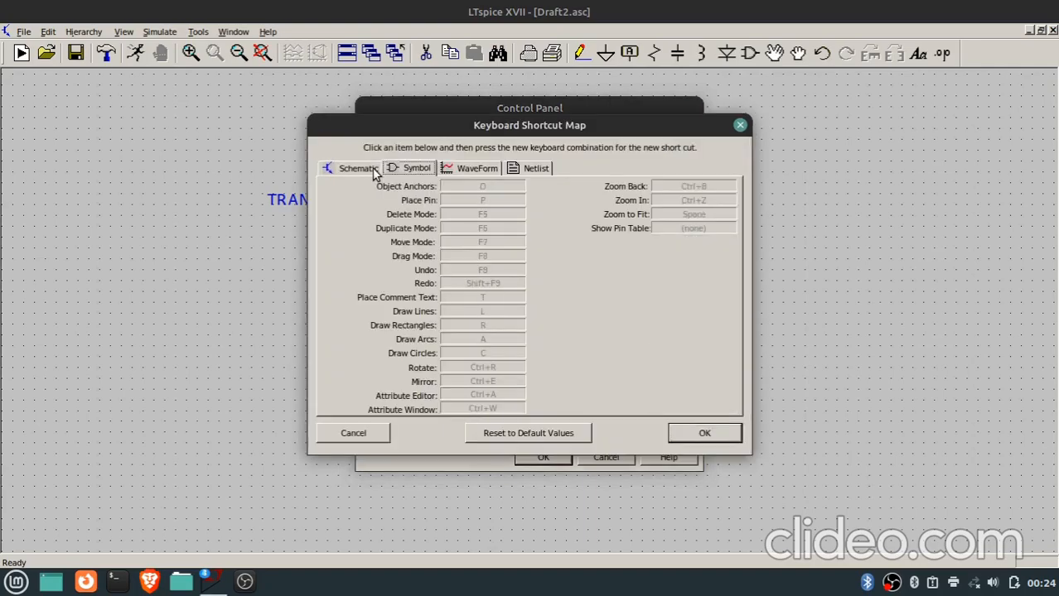
pyautogui.click(375, 170)
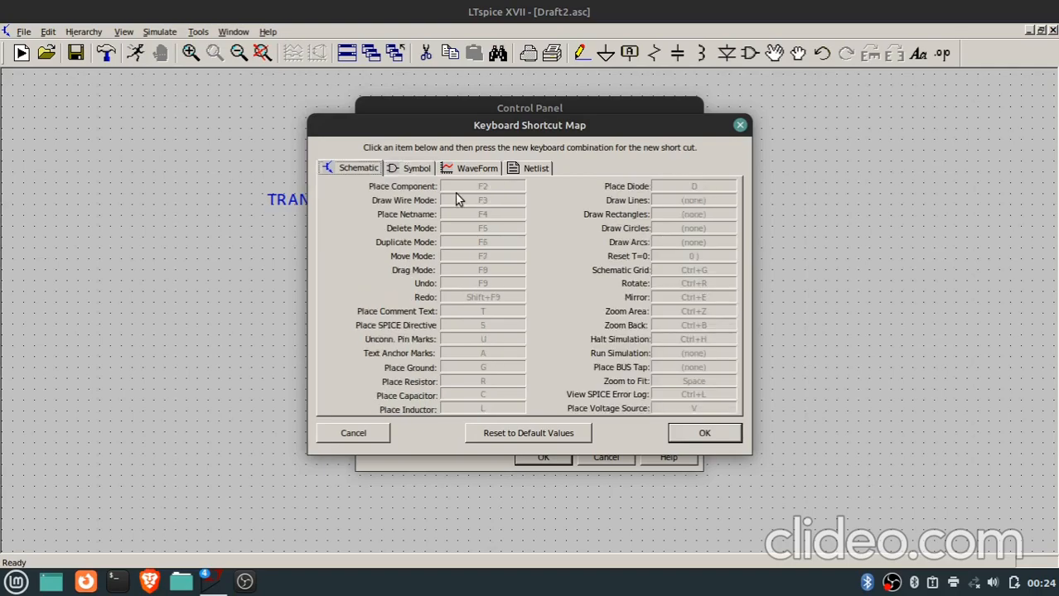
# Try assigning Back Space as the schematic Undo shortcut, and restore the assignment to F9.
pyautogui.click(492, 284)
pyautogui.press('BackSpace')
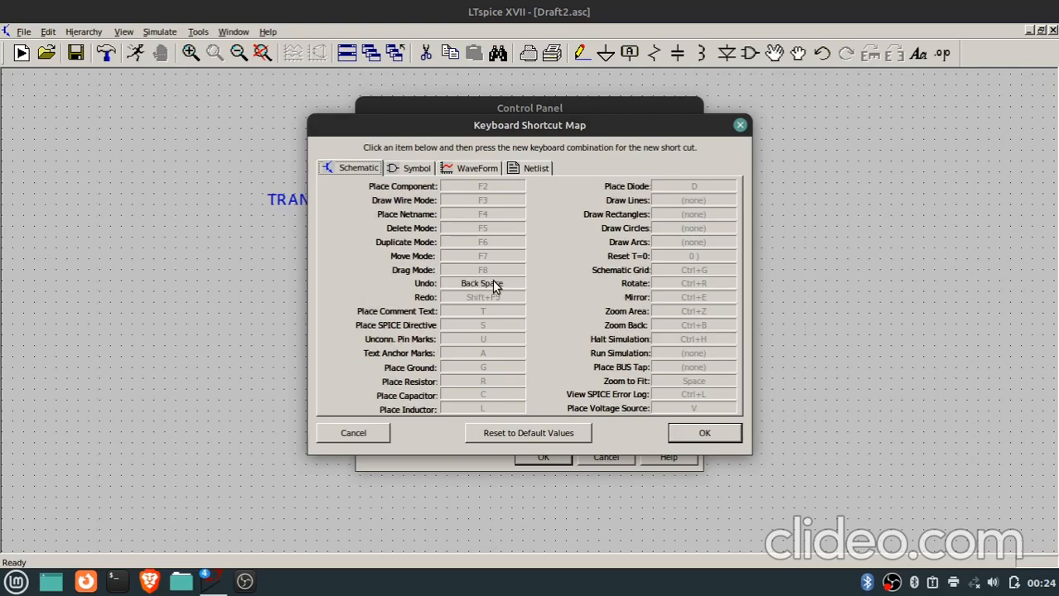
pyautogui.press('XF86AudioMute')
pyautogui.press('XF86AudioMute')
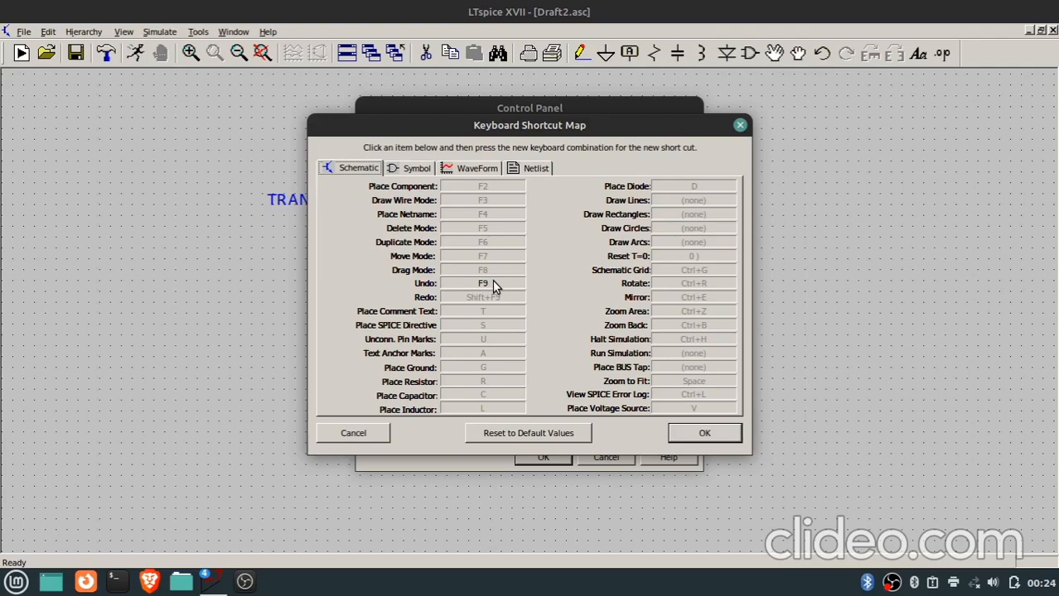
# Examine the WaveForm and Symbol shortcut lists, and return to the Schematic list.
pyautogui.click(492, 170)
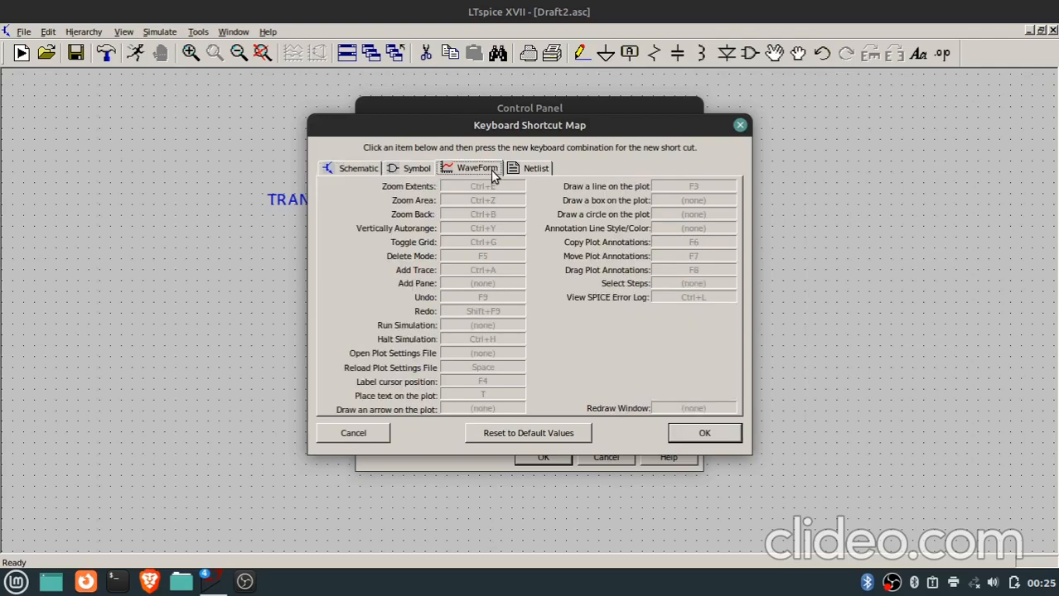
pyautogui.click(415, 169)
pyautogui.click(365, 170)
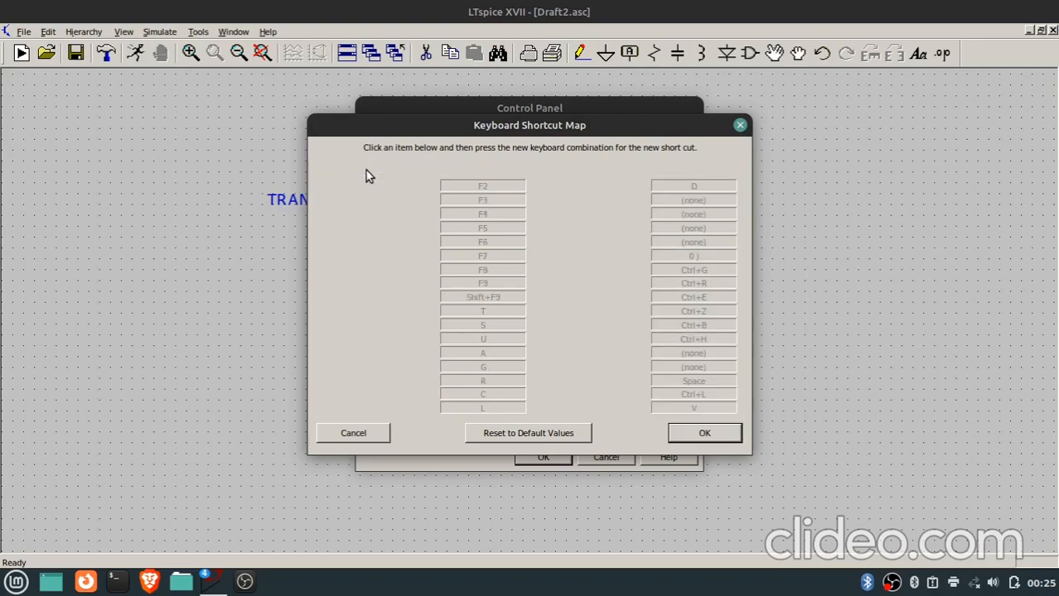
# Accept the keyboard shortcut map and close the control panel, keeping its settings.
pyautogui.click(704, 434)
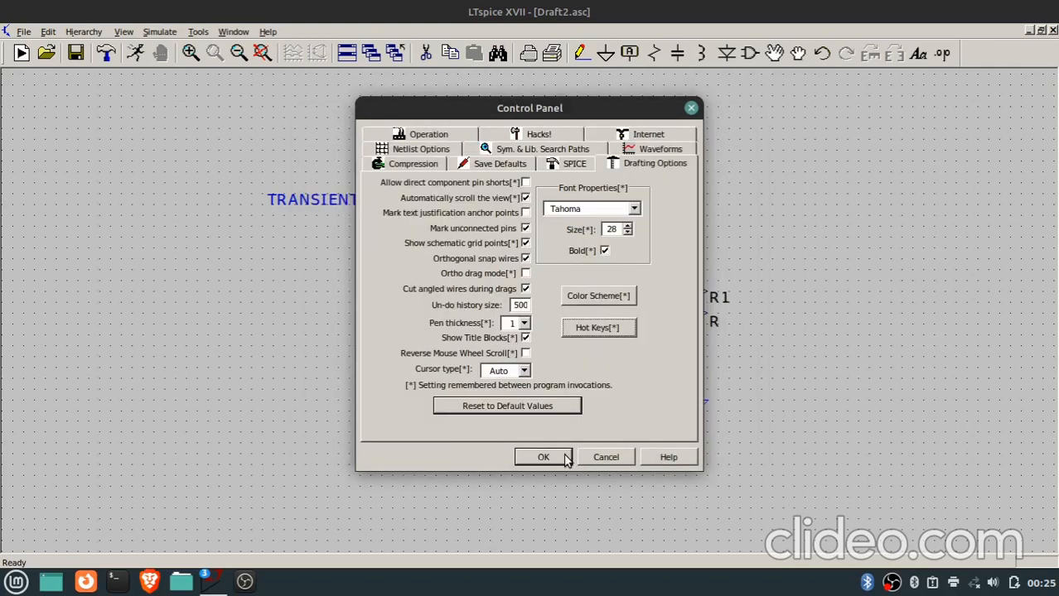
pyautogui.click(544, 458)
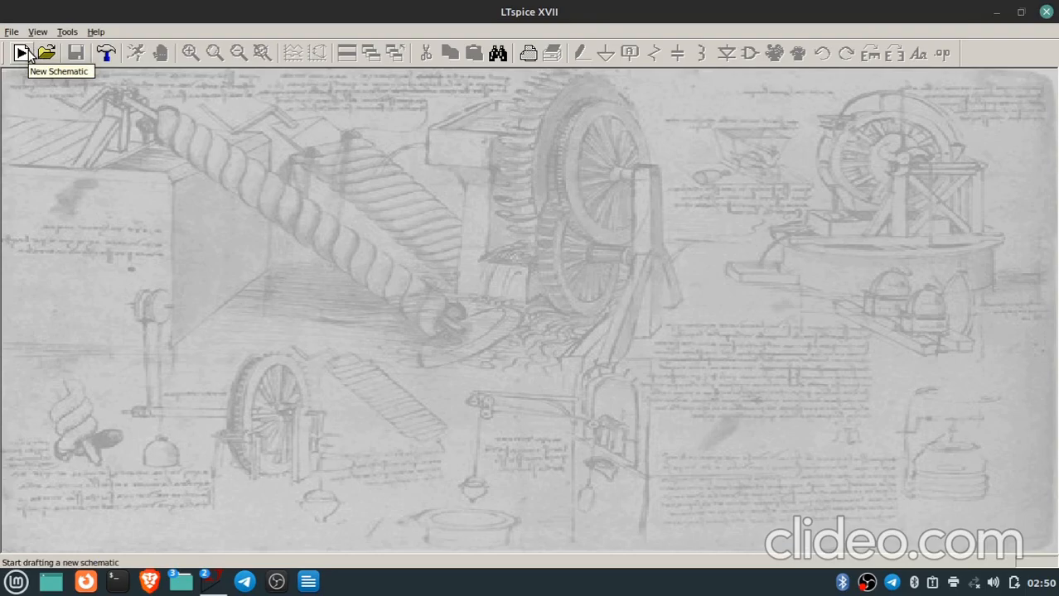
# Create a new schematic and place a resistor rotated to horizontal in its upper middle area.
pyautogui.click(21, 53)
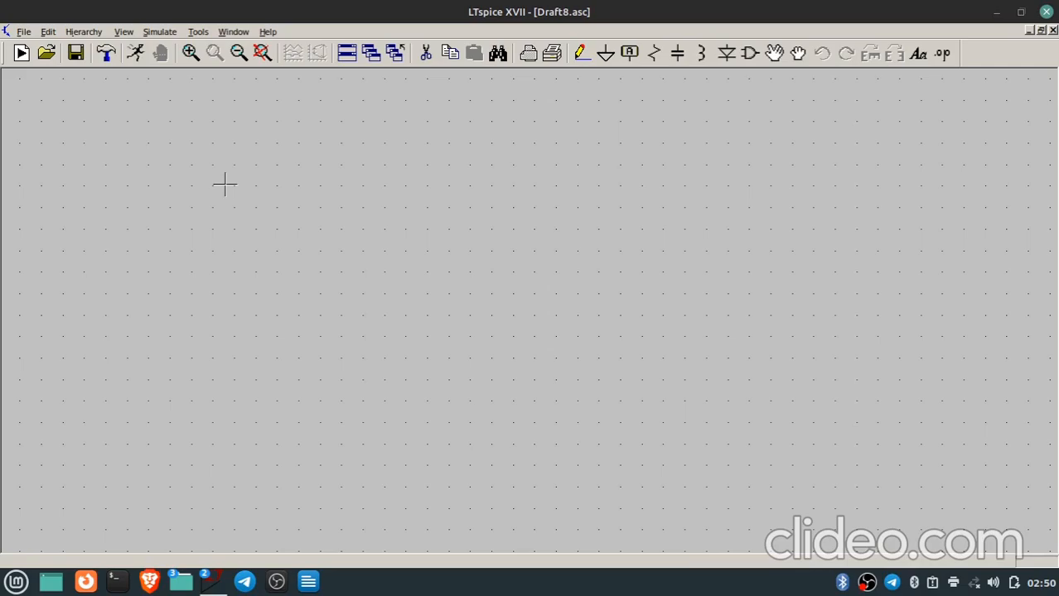
pyautogui.press('r')
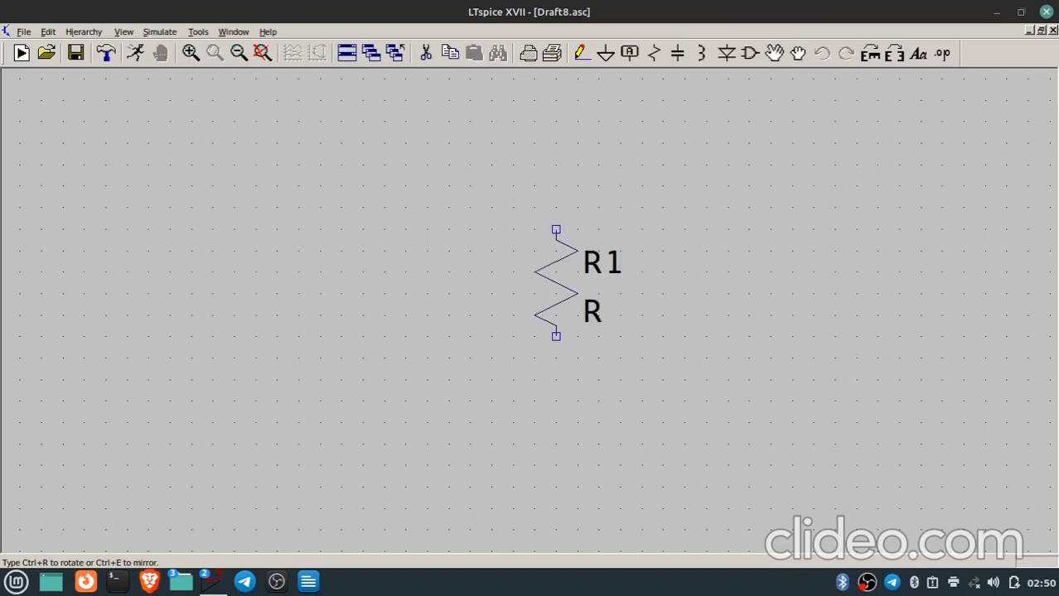
pyautogui.hotkey('ctrl', 'r')
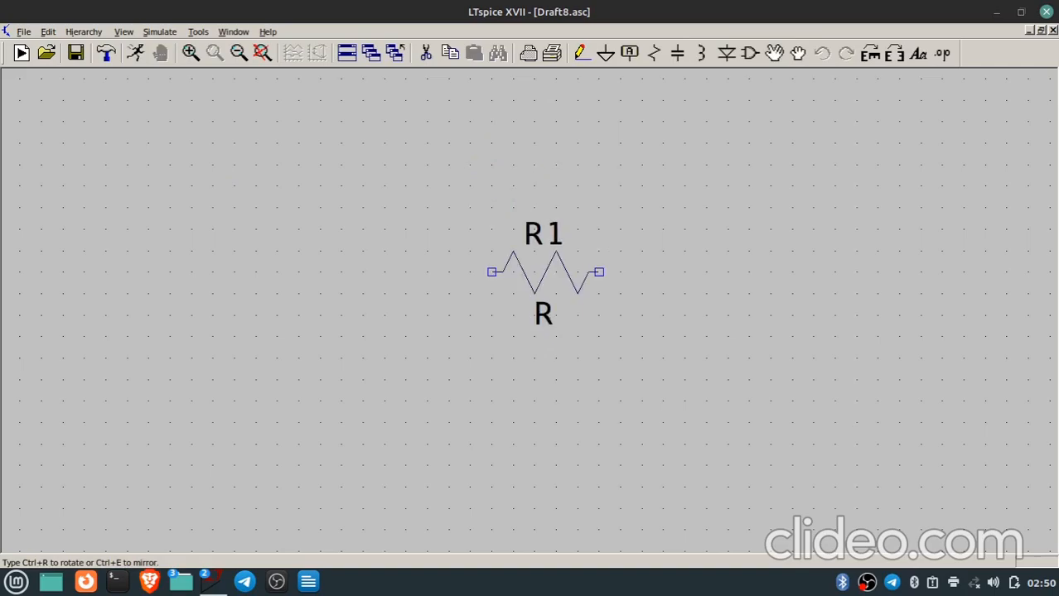
pyautogui.click(502, 208)
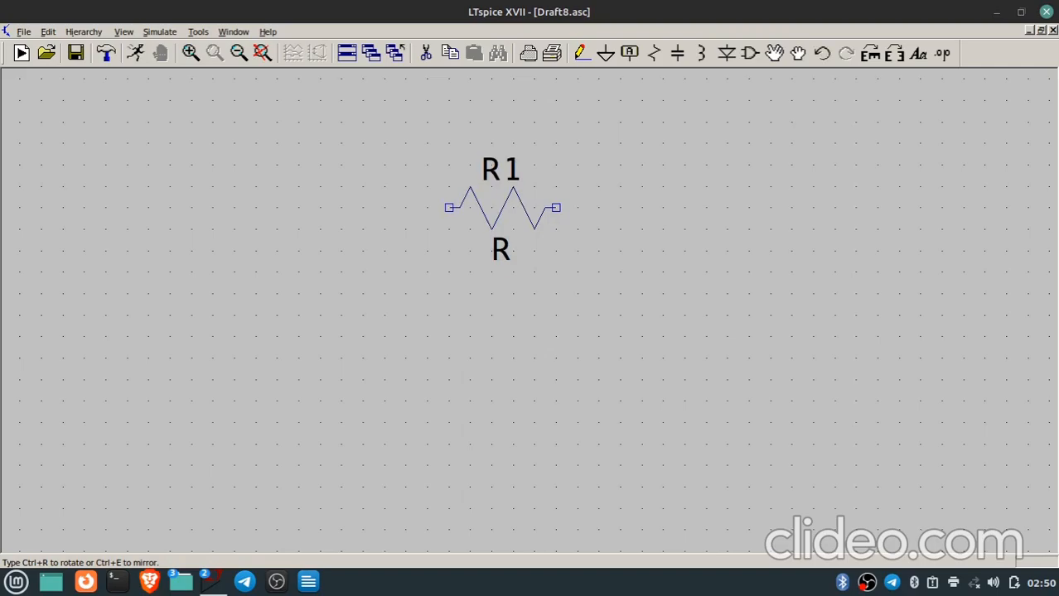
# Place a vertical capacitor below and to the right of resistor R1.
pyautogui.press('c')
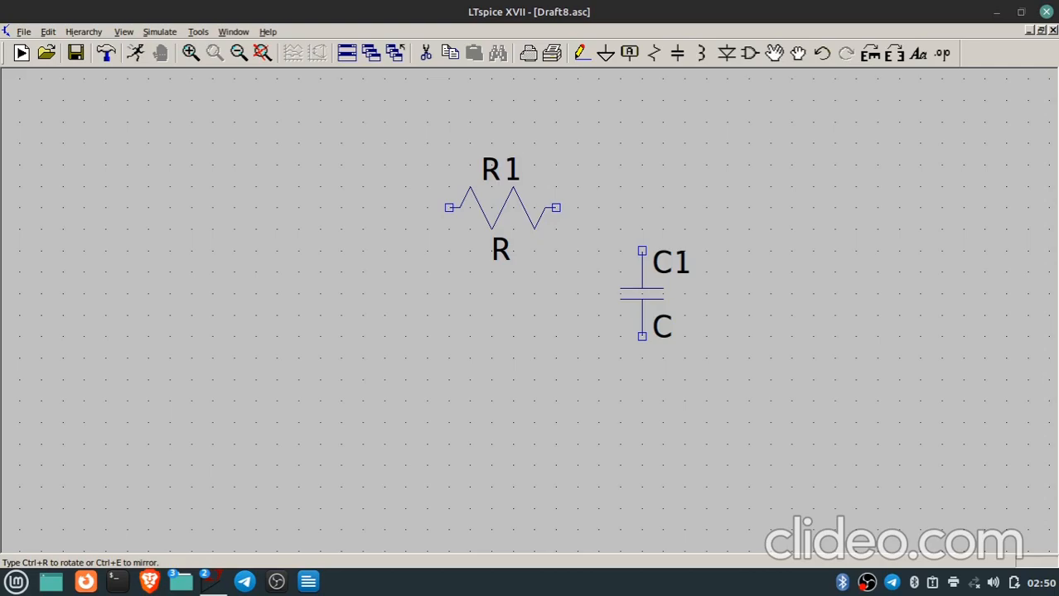
pyautogui.click(642, 294)
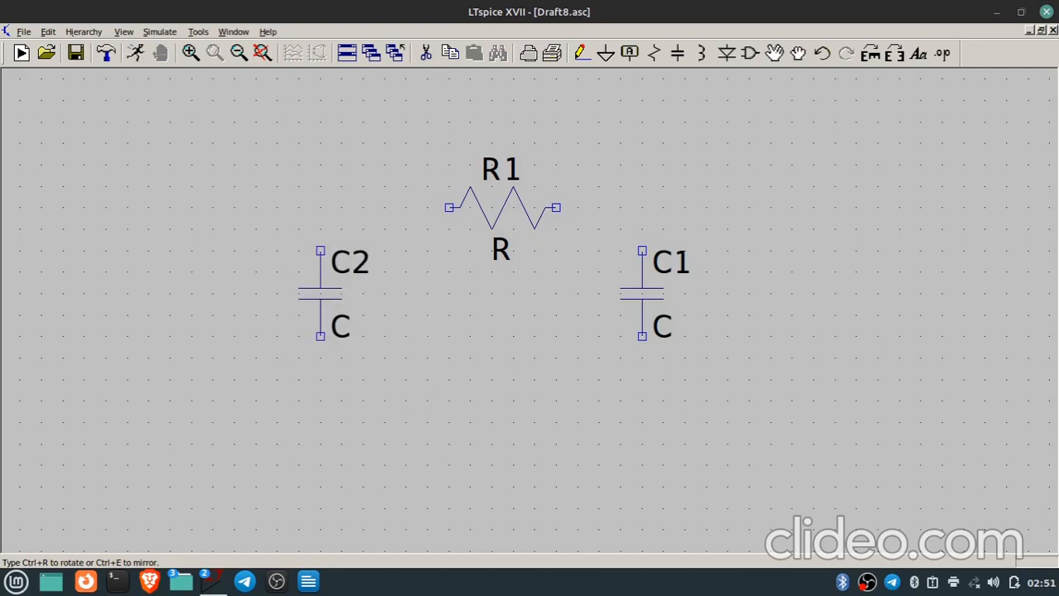
pyautogui.press('Escape')
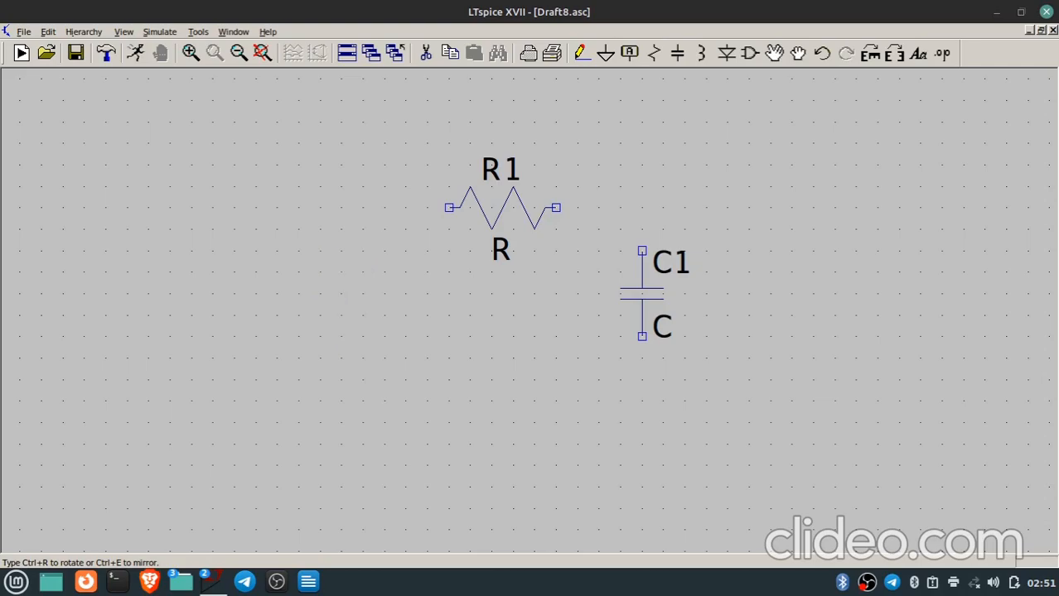
# Place a voltage source to the left of the resistor and a ground symbol below the capacitor.
pyautogui.press('v')
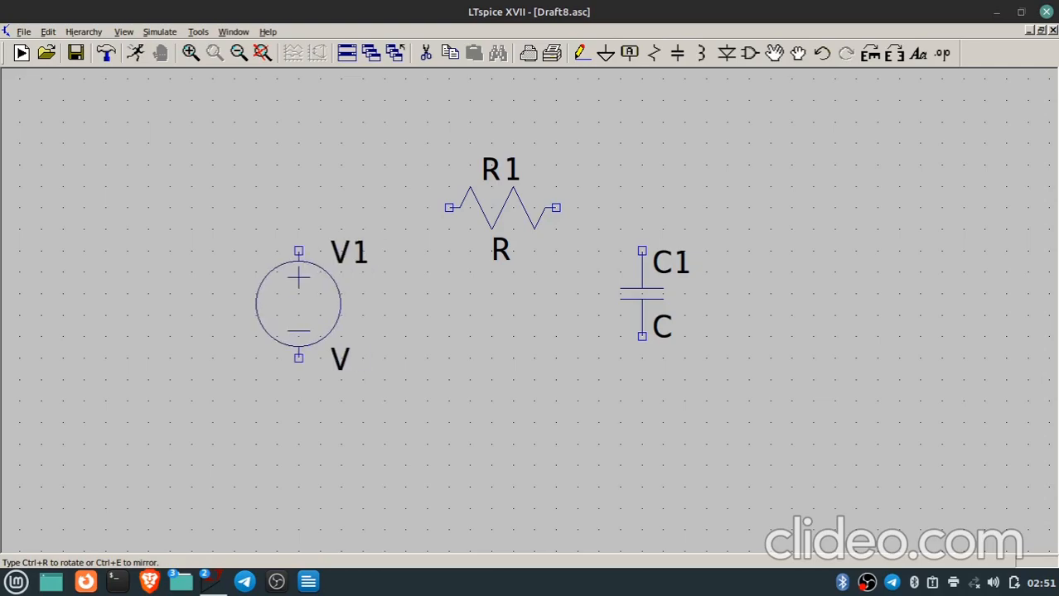
pyautogui.click(299, 304)
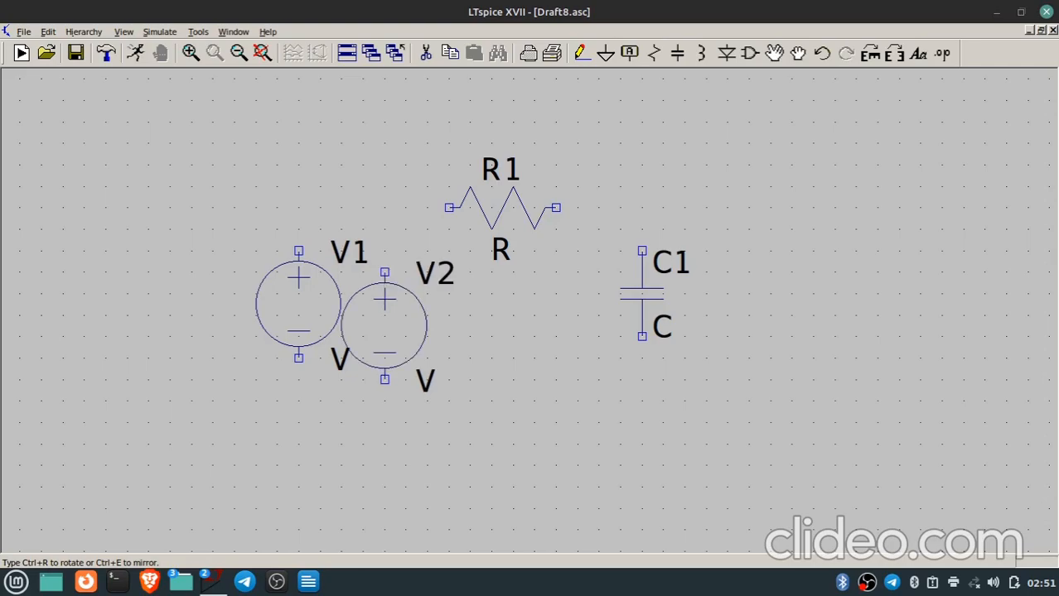
pyautogui.press('g')
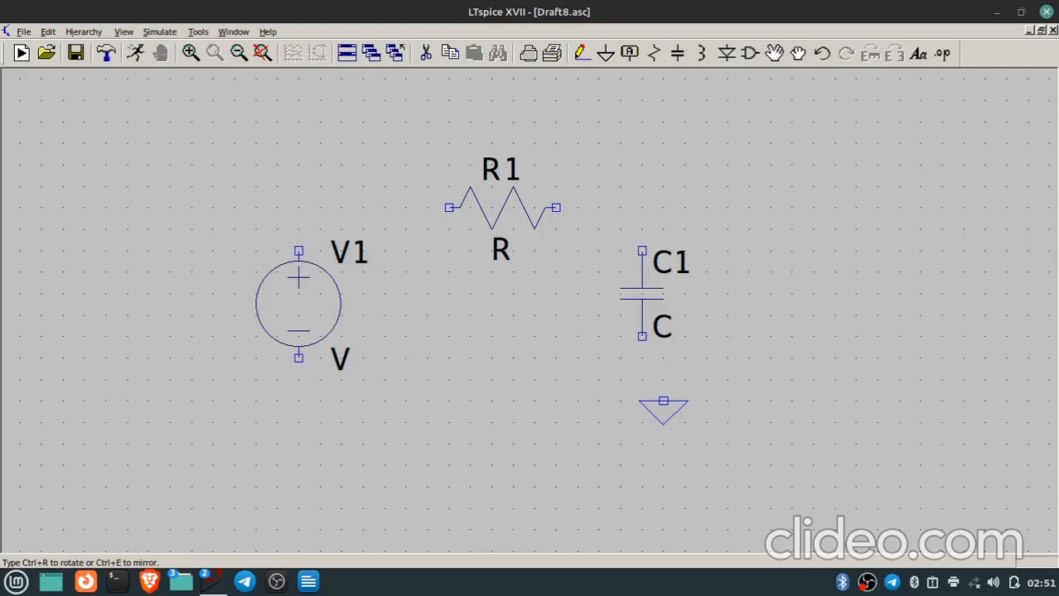
pyautogui.click(642, 423)
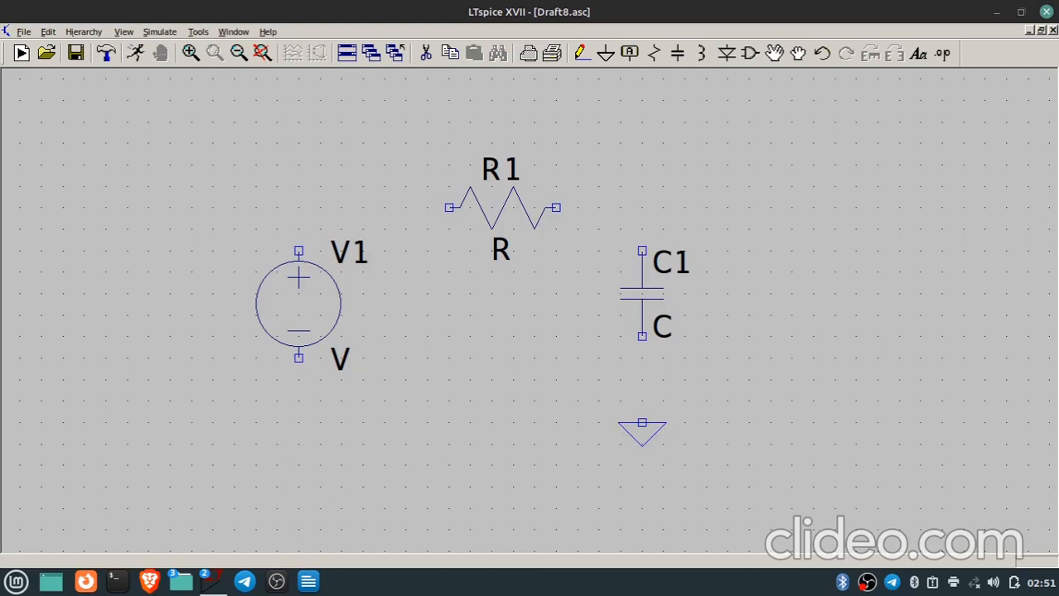
# Wire the source's positive terminal through resistor R1 to the upper terminal of capacitor C1.
pyautogui.press('F3')
pyautogui.click(299, 250)
pyautogui.click(299, 208)
pyautogui.press('Escape')
pyautogui.press('F3')
pyautogui.click(299, 208)
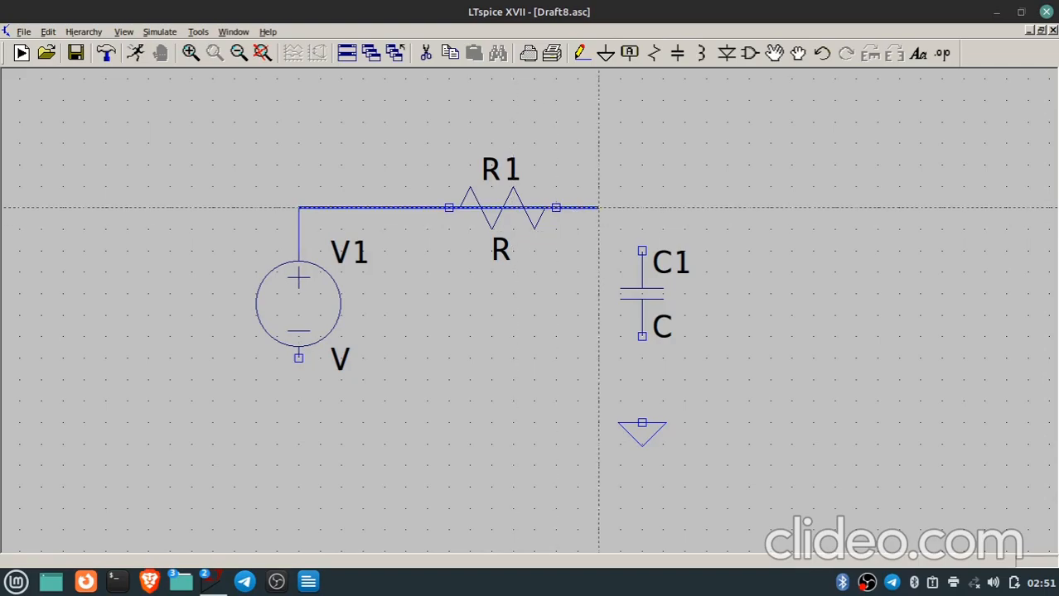
pyautogui.click(642, 250)
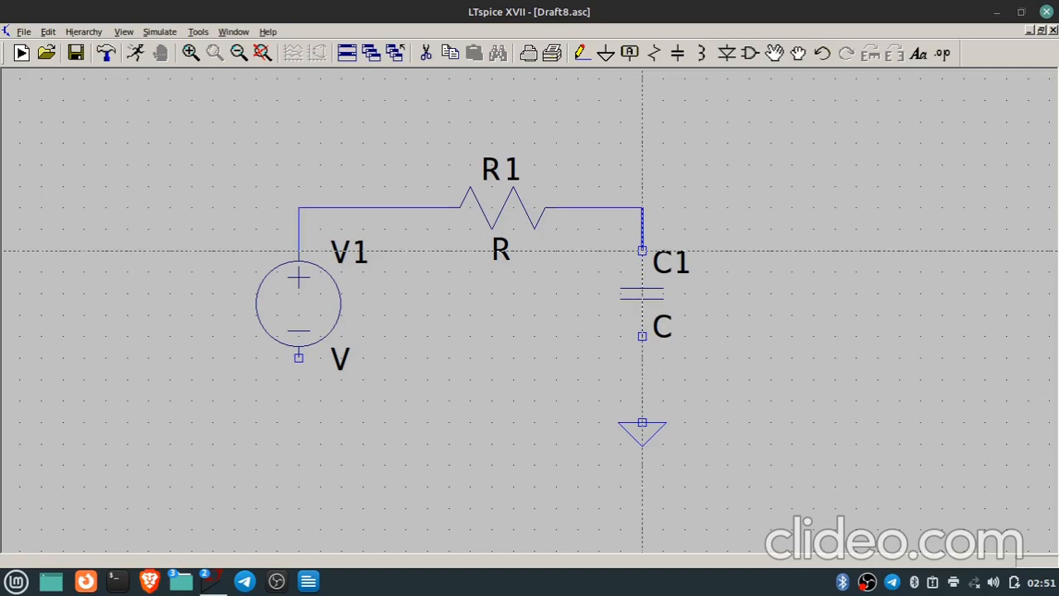
pyautogui.click(642, 250)
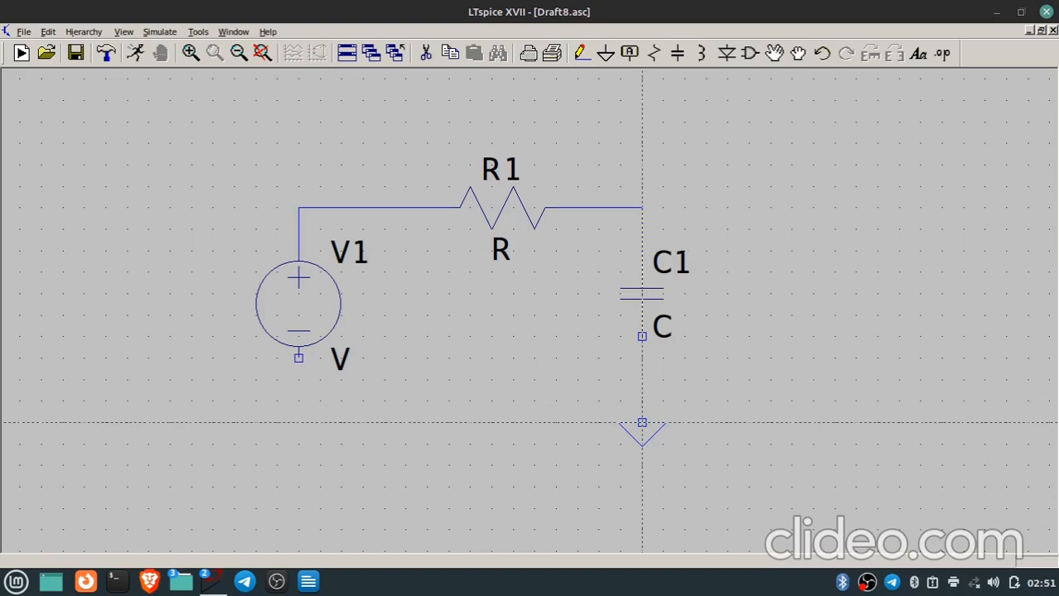
# Wire the capacitor's lower terminal to ground and connect the source's negative terminal to that ground wire.
pyautogui.click(642, 336)
pyautogui.click(642, 423)
pyautogui.click(298, 359)
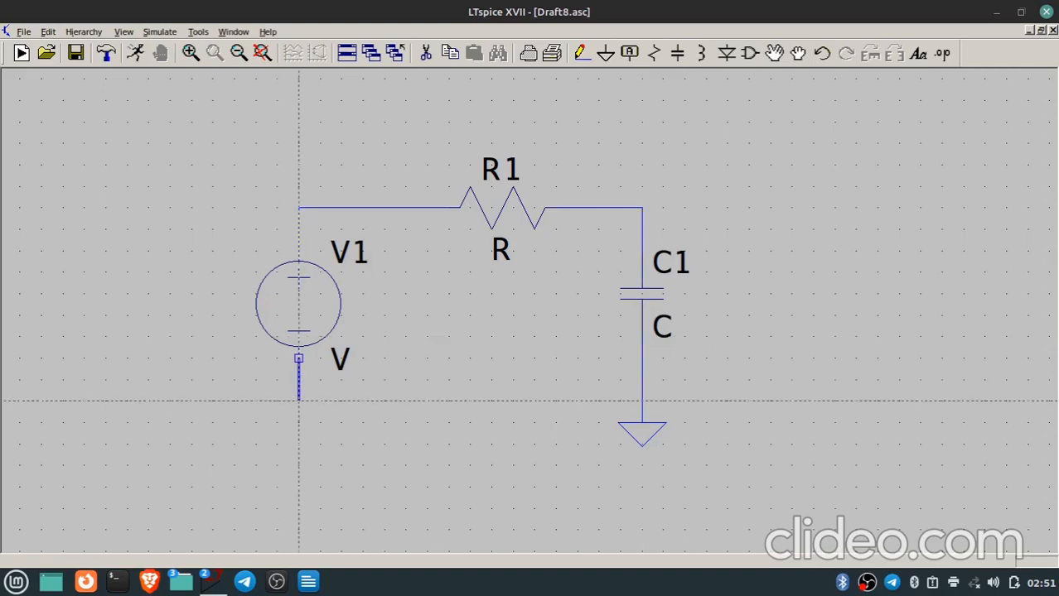
pyautogui.click(298, 401)
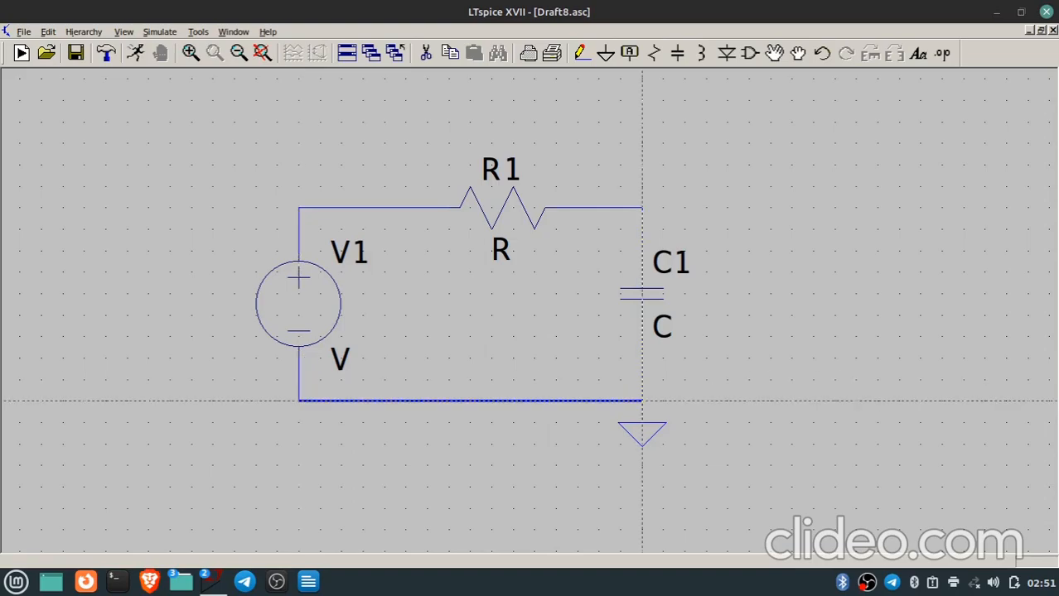
pyautogui.click(642, 401)
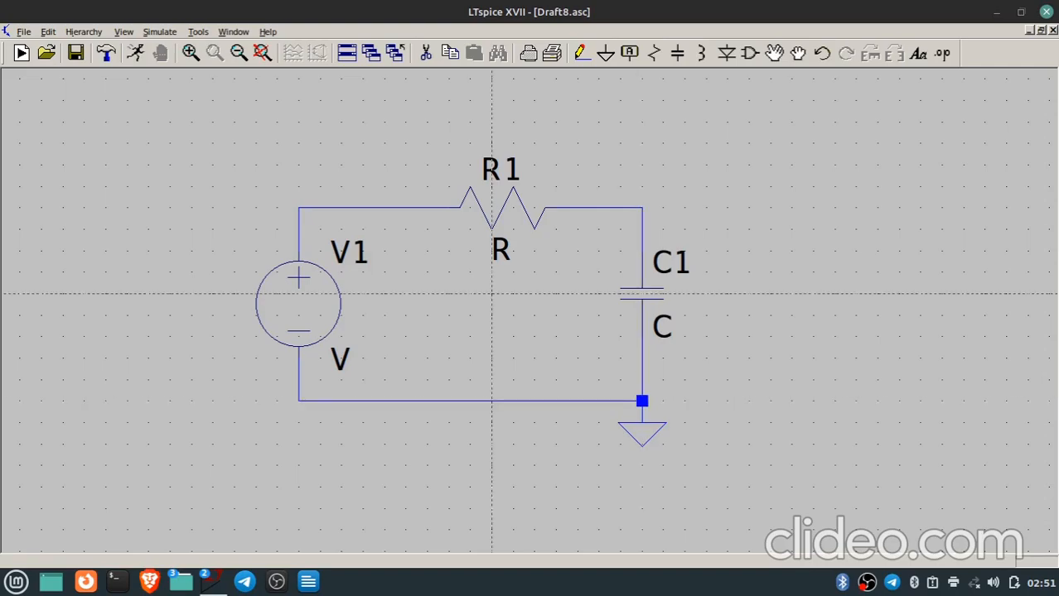
pyautogui.press('Escape')
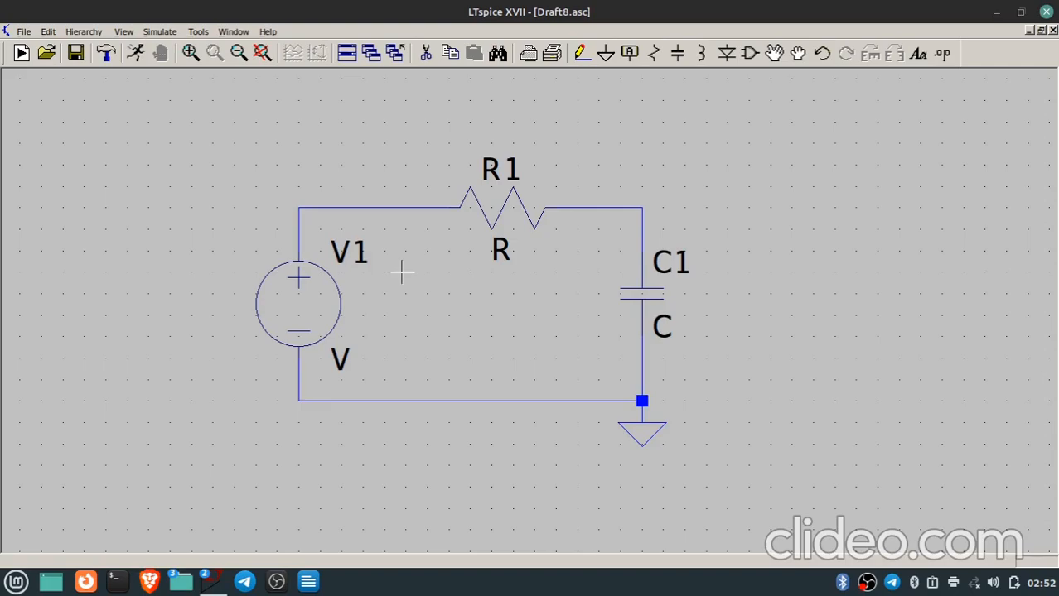
# Set the resistance of R1 to 1k and the capacitance of C1 to 1u.
pyautogui.rightClick(533, 213)
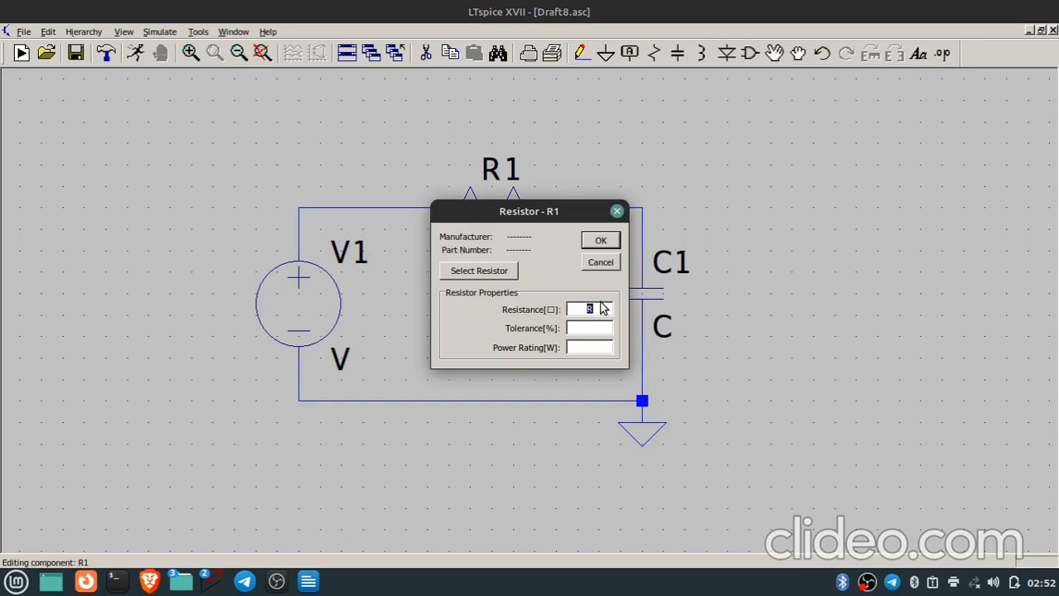
pyautogui.write('1k')
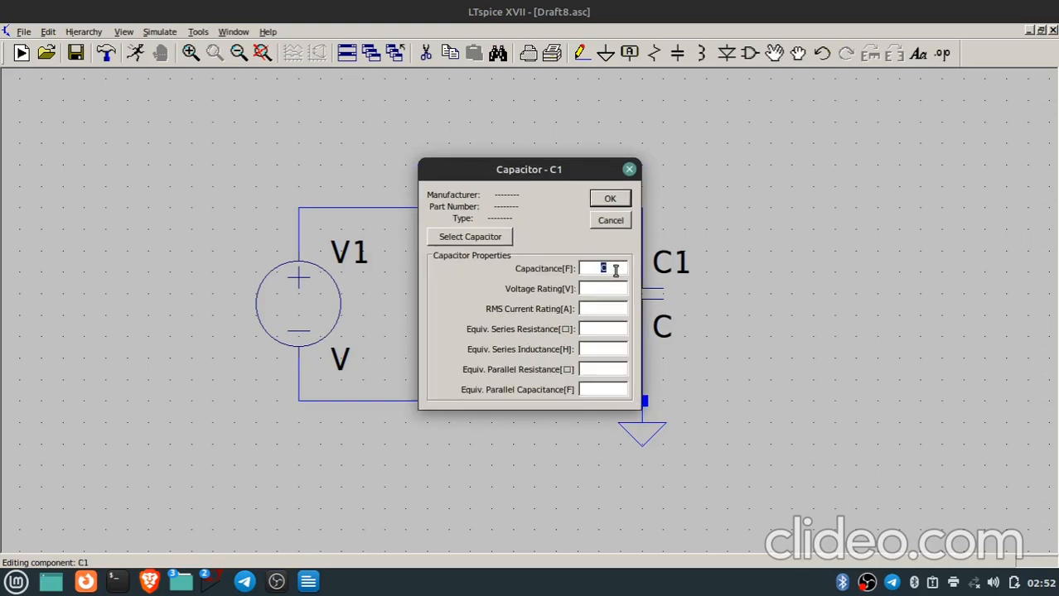
pyautogui.write('1u')
pyautogui.click(610, 200)
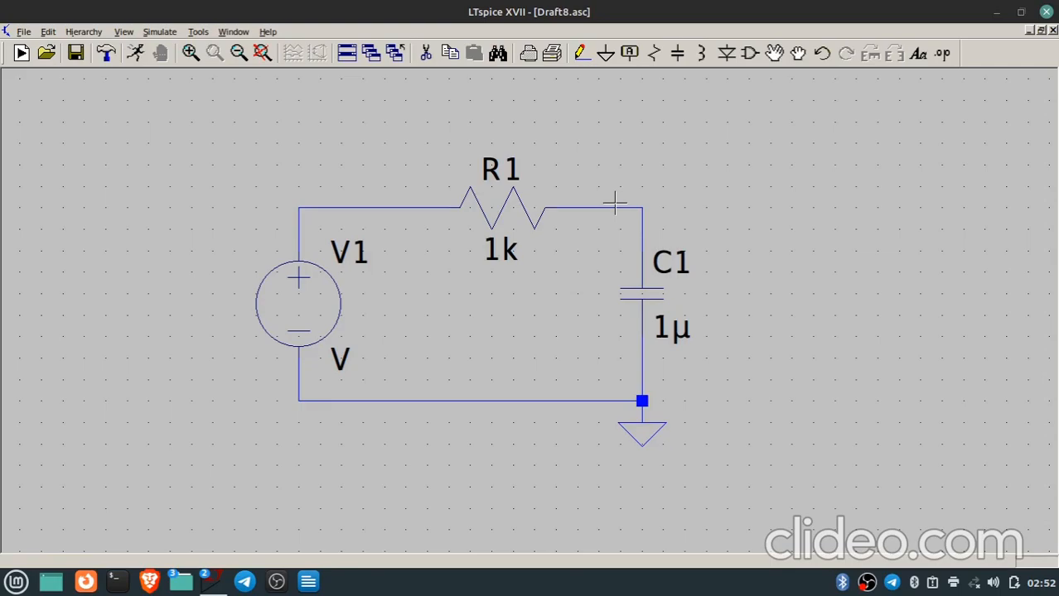
# Define source V1 as a PULSE with Vinitial 0, Von 1, Tdelay 0, Trise 1n, Tfall 1n, Ton 1 and Tperiod 2.
pyautogui.rightClick(310, 297)
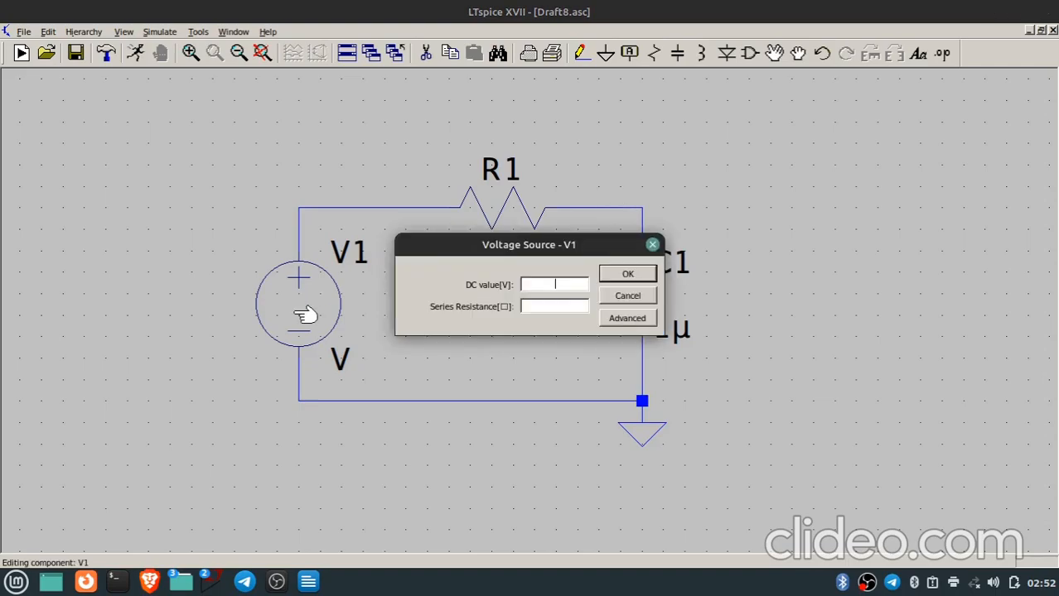
pyautogui.click(632, 319)
pyautogui.click(627, 318)
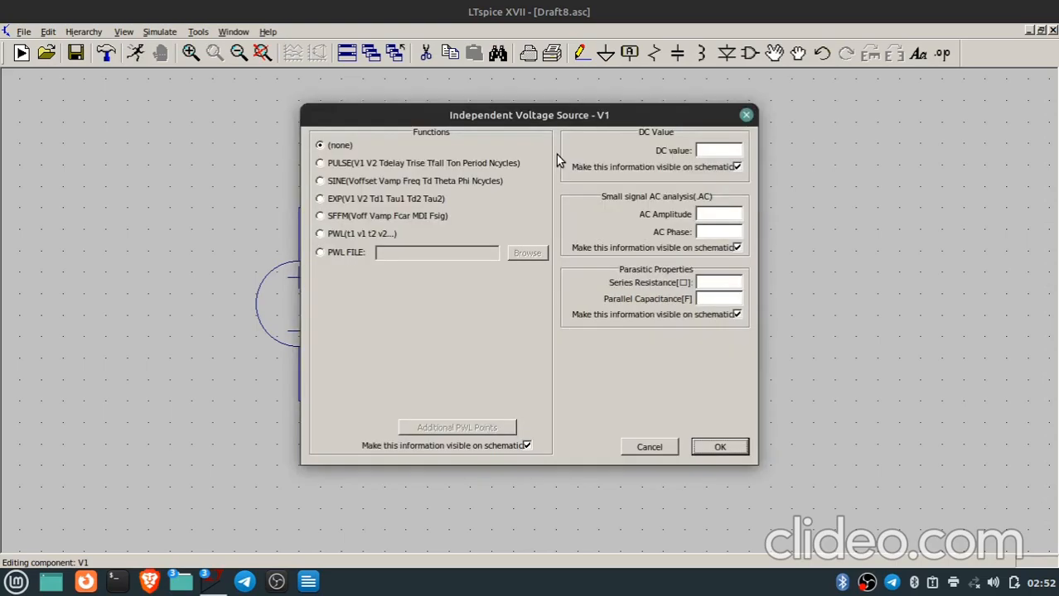
pyautogui.click(320, 164)
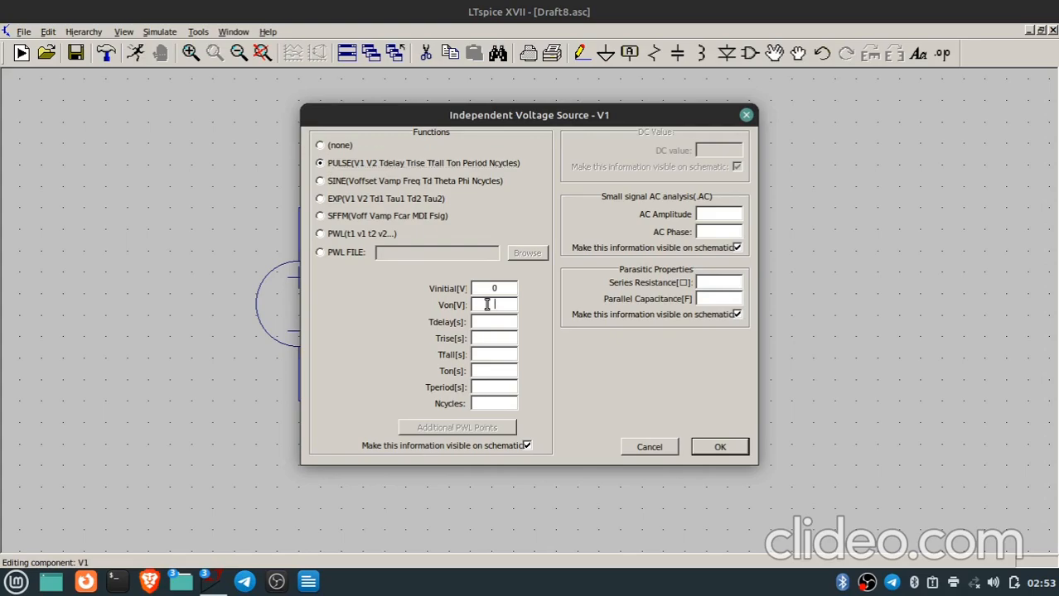
pyautogui.write('1')
pyautogui.click(500, 323)
pyautogui.write('0')
pyautogui.click(501, 339)
pyautogui.write('1')
pyautogui.click(492, 387)
pyautogui.write('2')
pyautogui.press('Return')
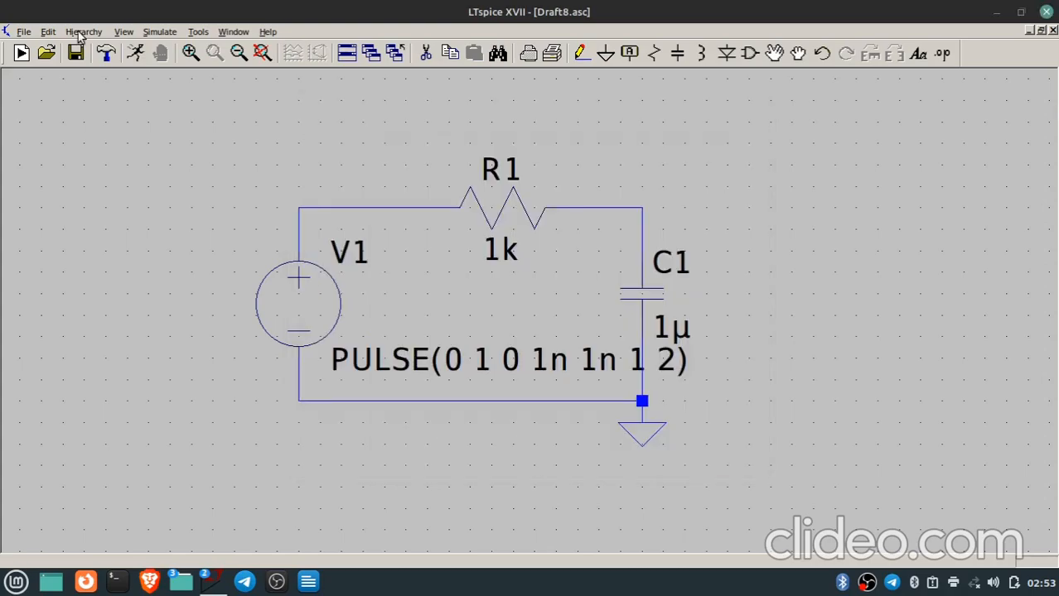
# Define a transient analysis with a stop time of 5m and place its directive to the lower right of the circuit.
pyautogui.click(49, 31)
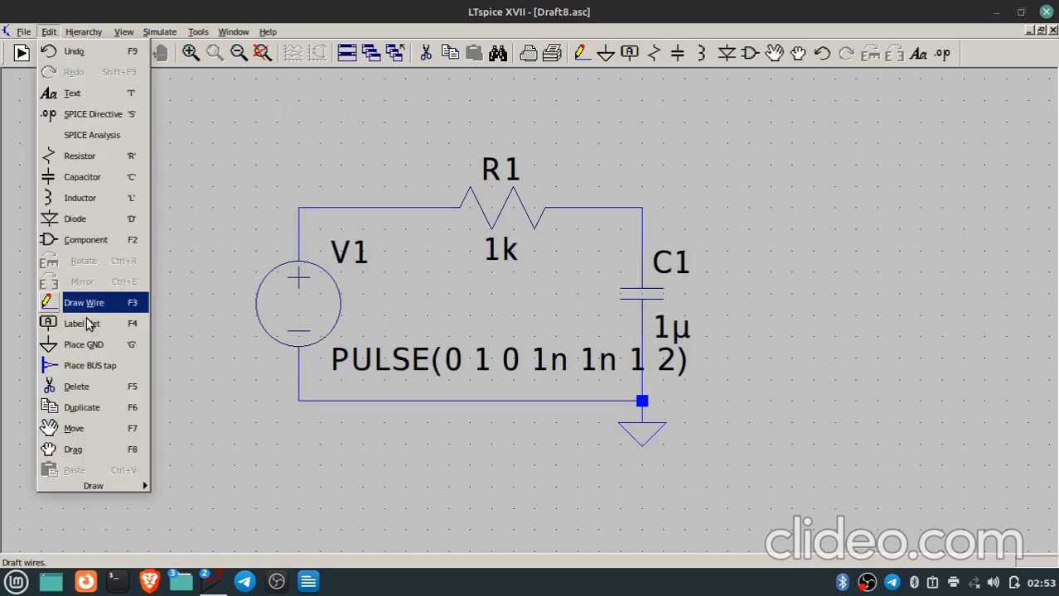
pyautogui.press('Escape')
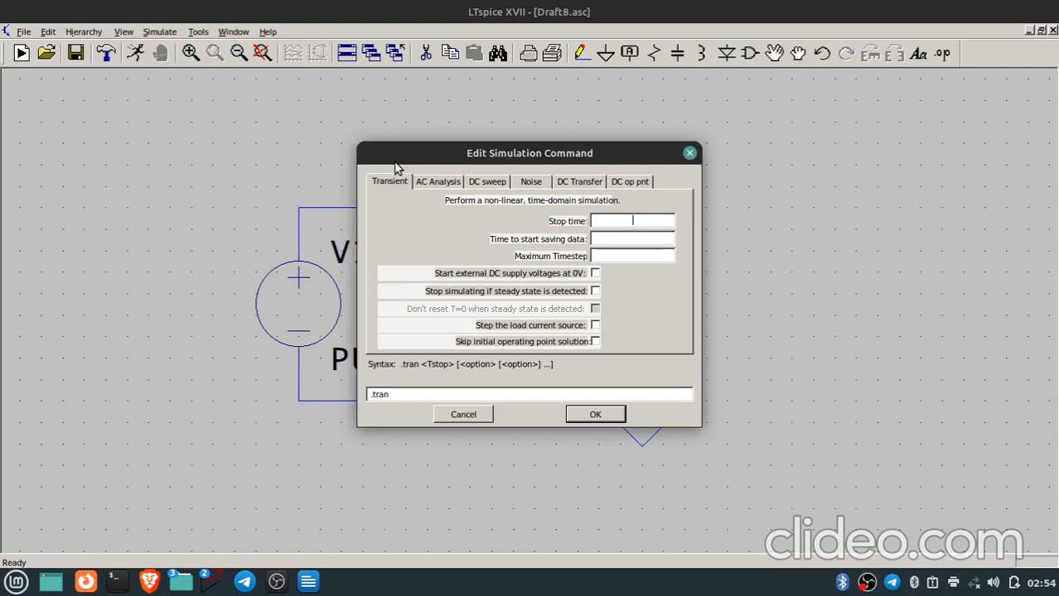
pyautogui.write('5m')
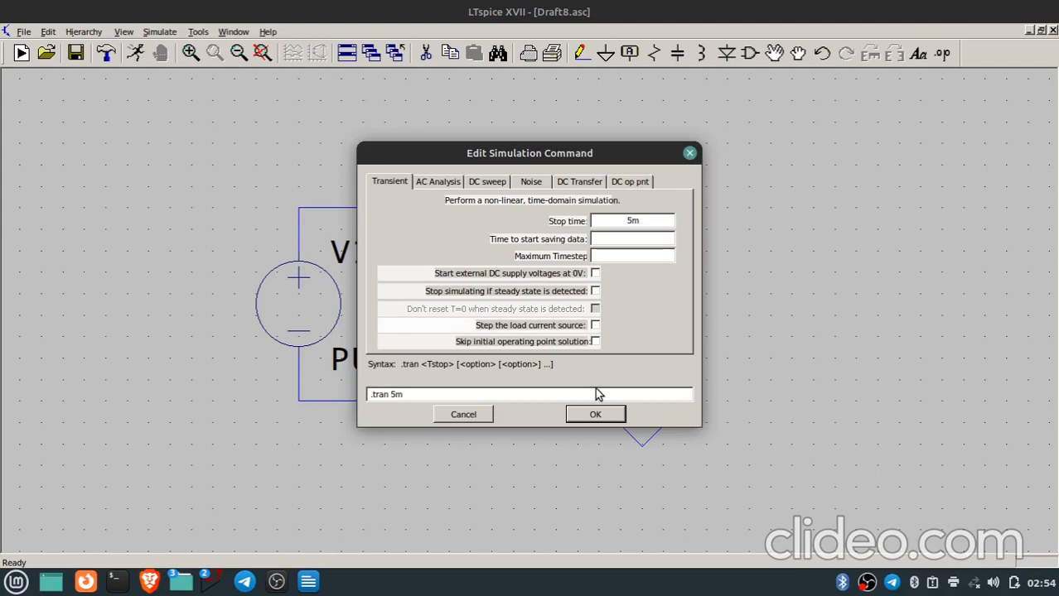
pyautogui.tripleClick(598, 395)
pyautogui.click(595, 415)
pyautogui.click(839, 445)
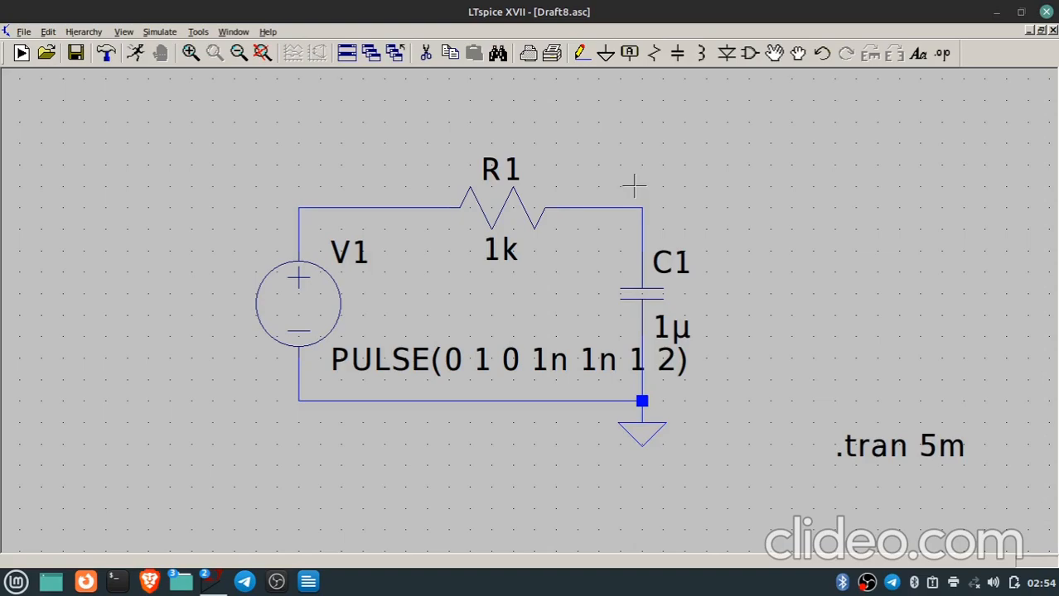
# Place the net label Vin above the voltage source and Vout above the wire between R1 and C1.
pyautogui.press('F4')
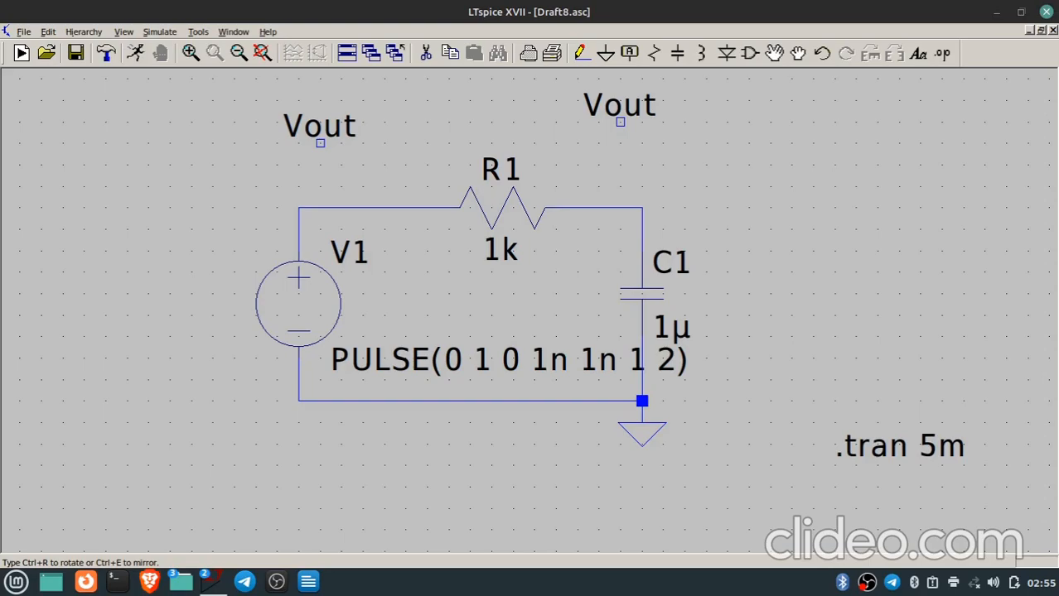
pyautogui.press('F4')
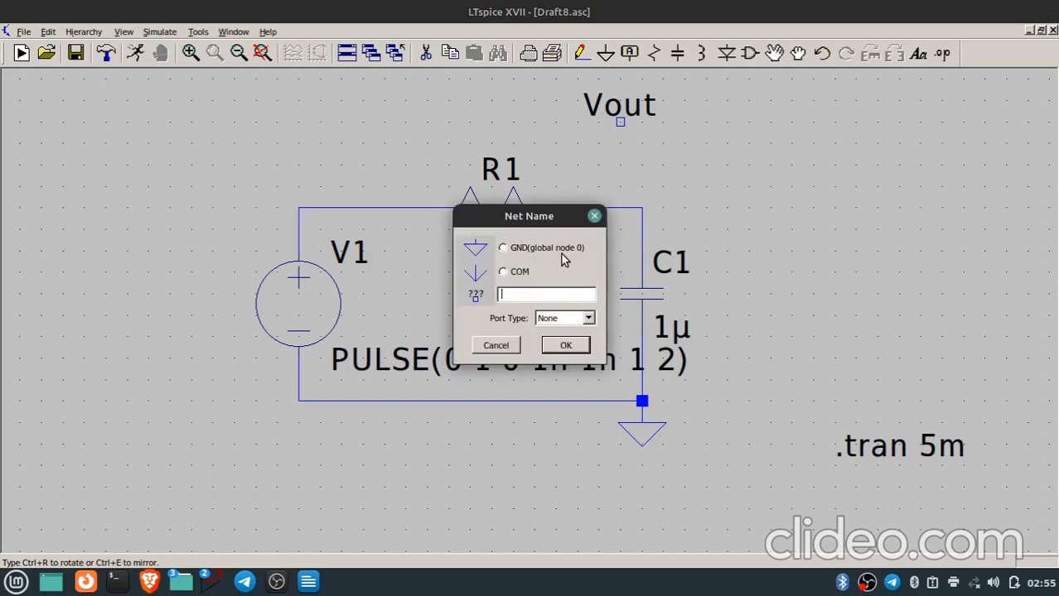
pyautogui.write('v')
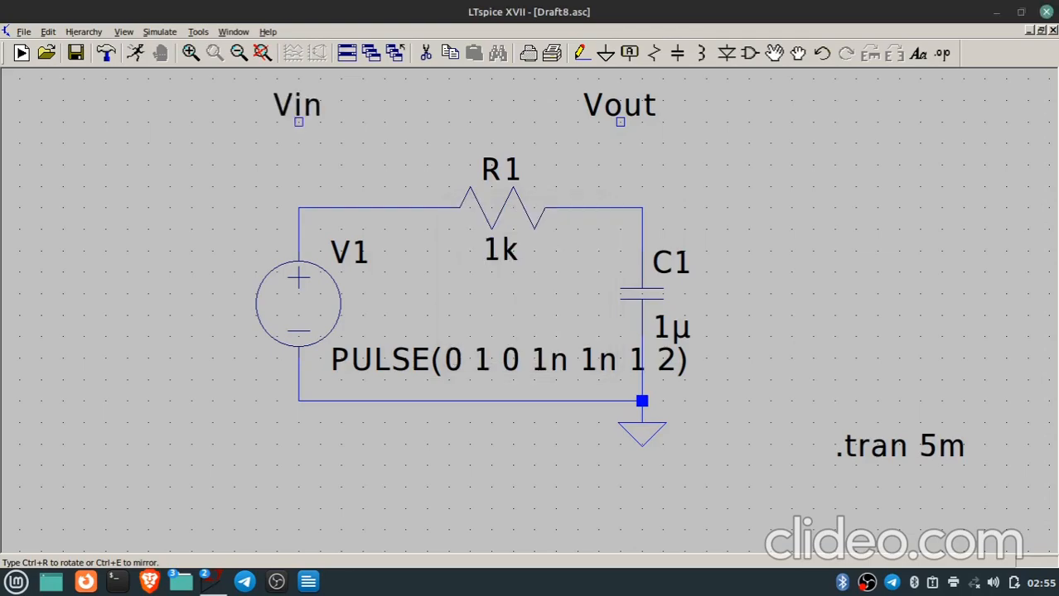
pyautogui.click(619, 122)
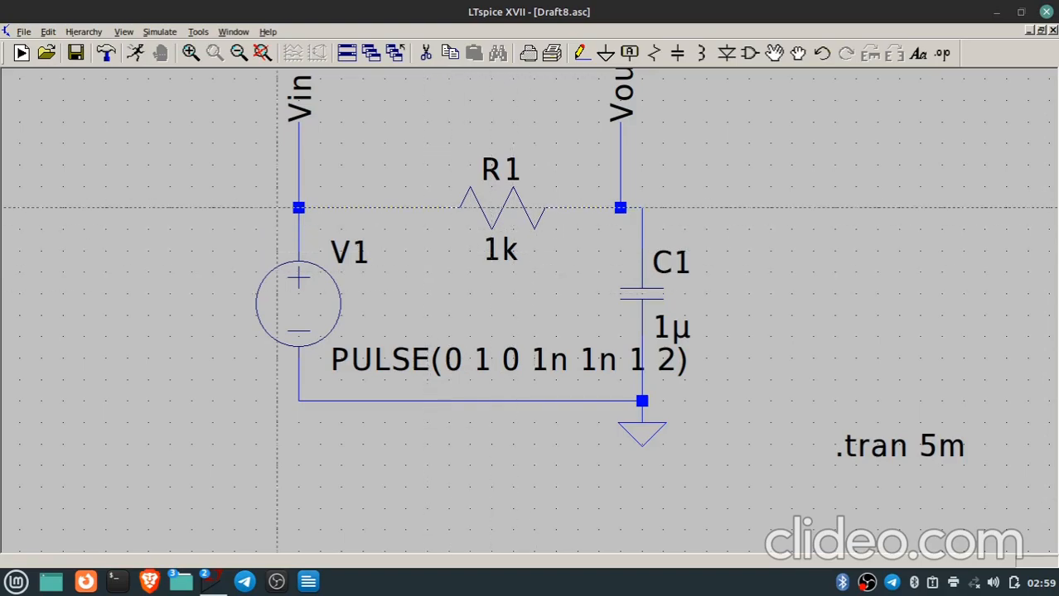
# Run the transient simulation and plot the voltages at the Vin and Vout nodes.
pyautogui.click(138, 62)
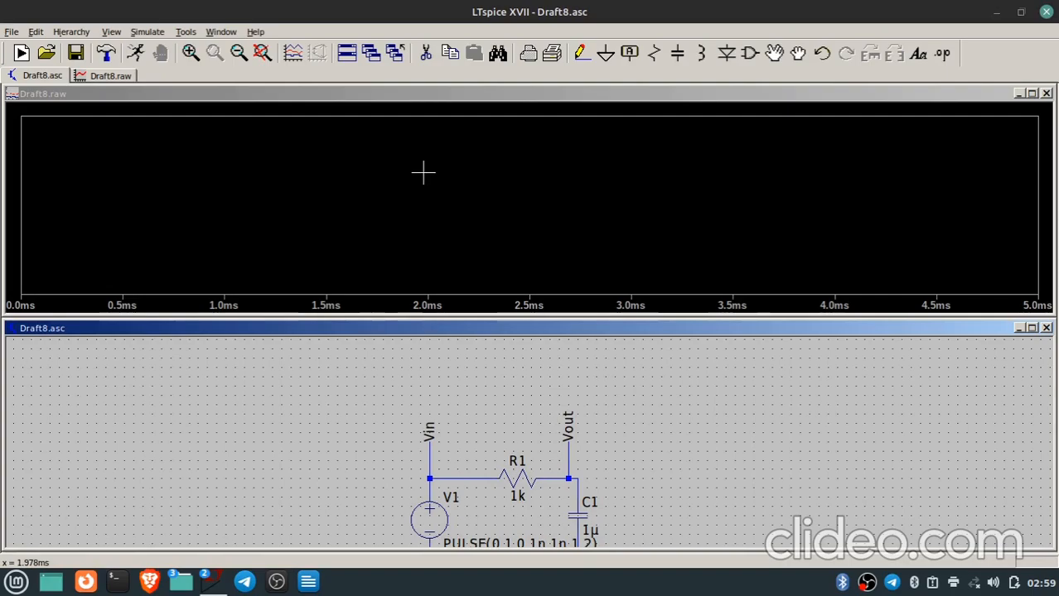
pyautogui.scroll(1, 463, 390)
pyautogui.scroll(-1, 463, 390)
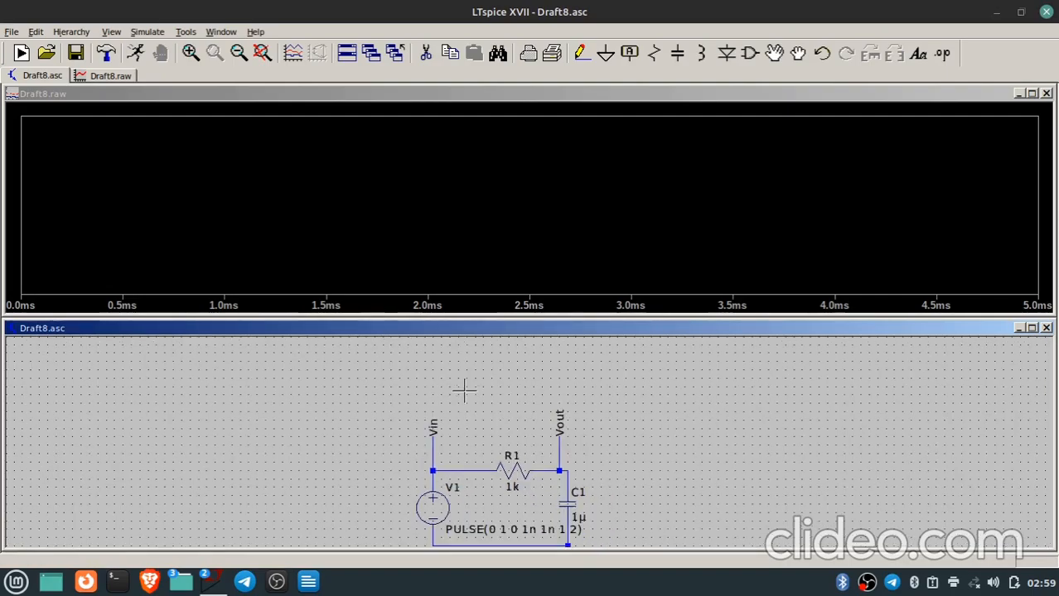
pyautogui.scroll(-1, 464, 390)
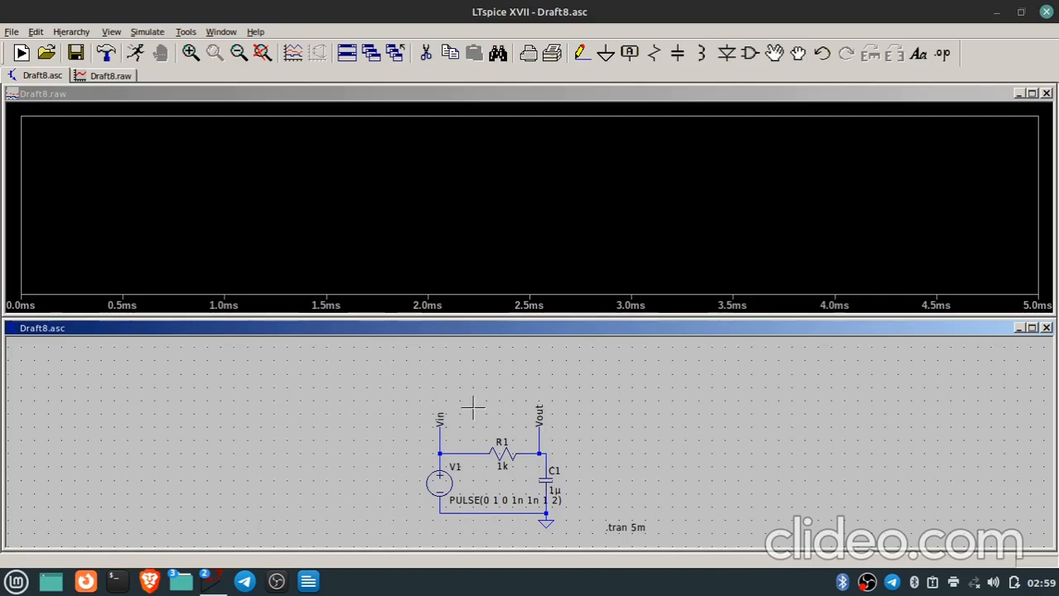
pyautogui.click(448, 449)
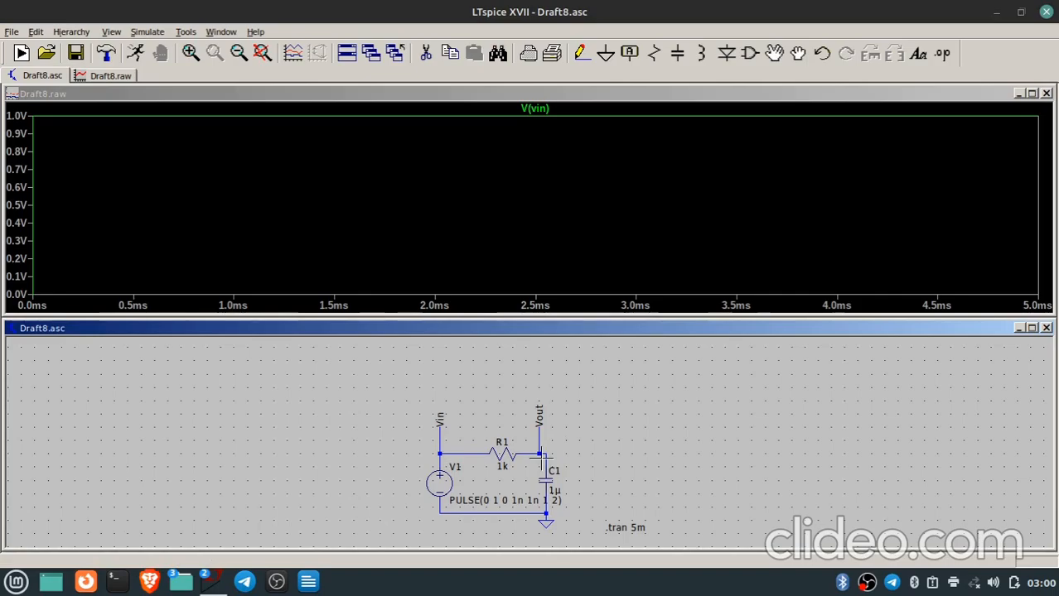
pyautogui.click(545, 453)
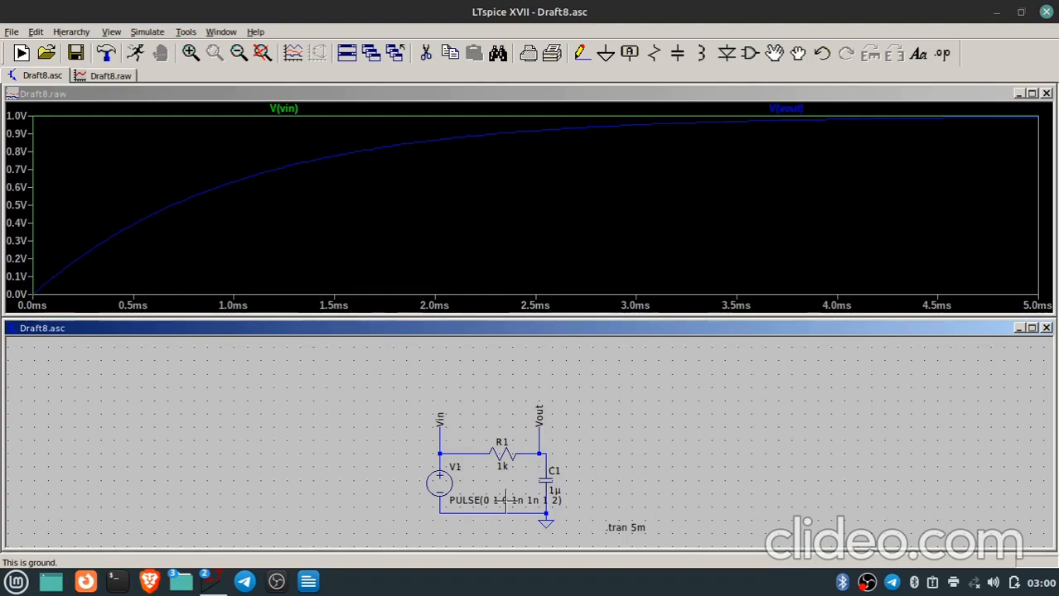
# Attach a cursor to the V(vout) trace and move it to about 1.002 ms to read the voltage there.
pyautogui.click(796, 108)
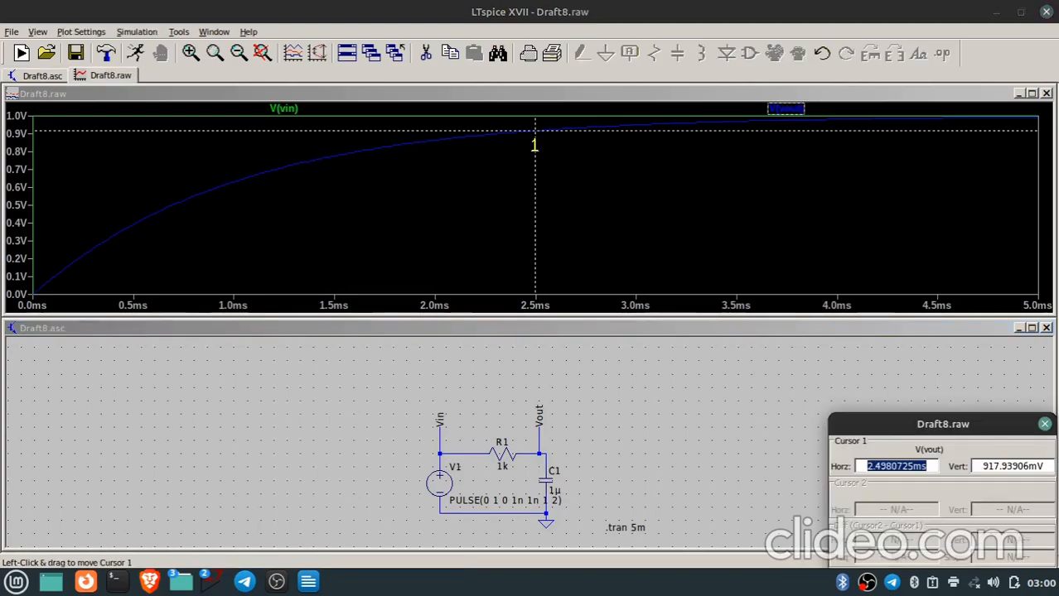
pyautogui.moveTo(534, 130); pyautogui.dragTo(469, 136)
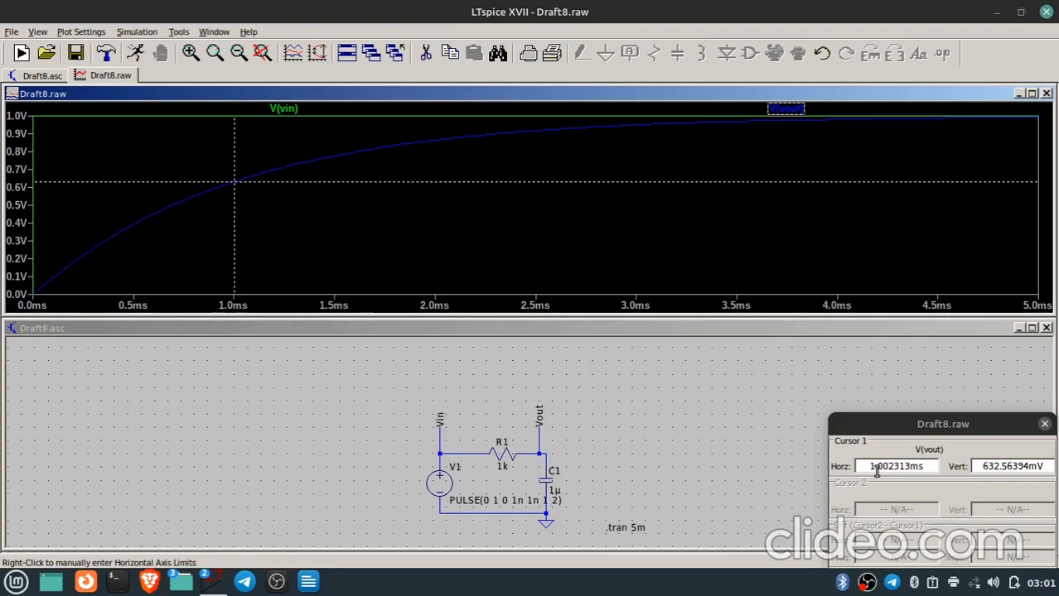
pyautogui.doubleClick(1020, 468)
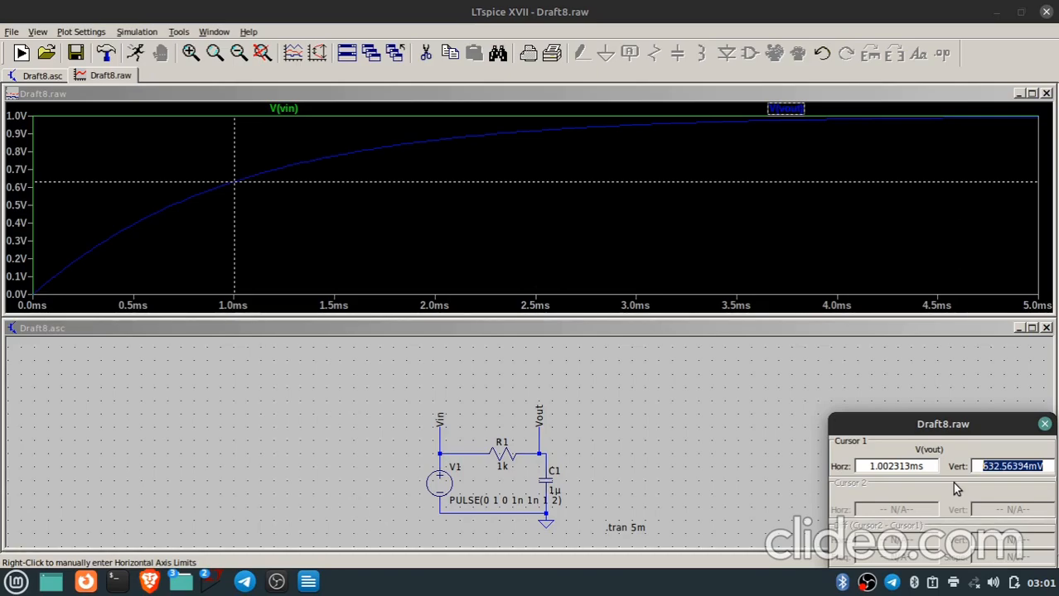
pyautogui.click(546, 320)
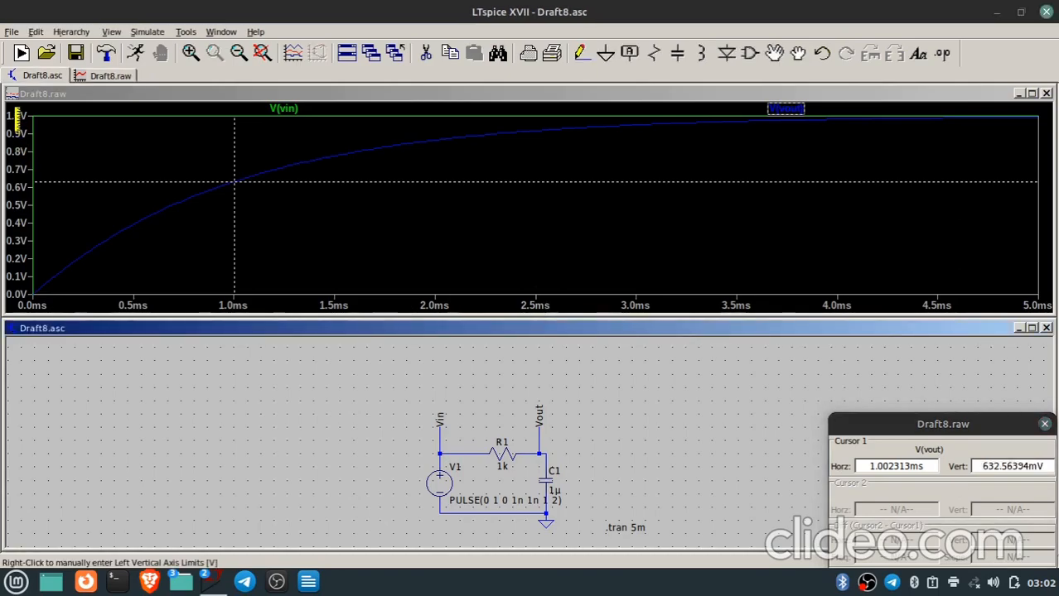
# Set the upper limit of the plot's vertical axis to 2 V.
pyautogui.rightClick(17, 208)
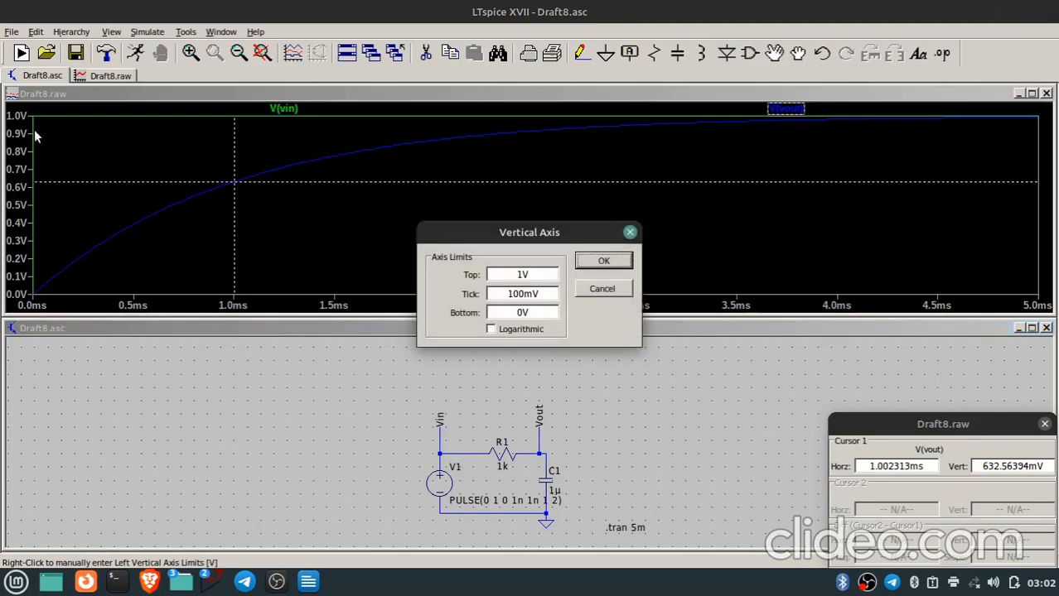
pyautogui.doubleClick(520, 276)
pyautogui.press('BackSpace')
pyautogui.write('2')
pyautogui.press('Return')
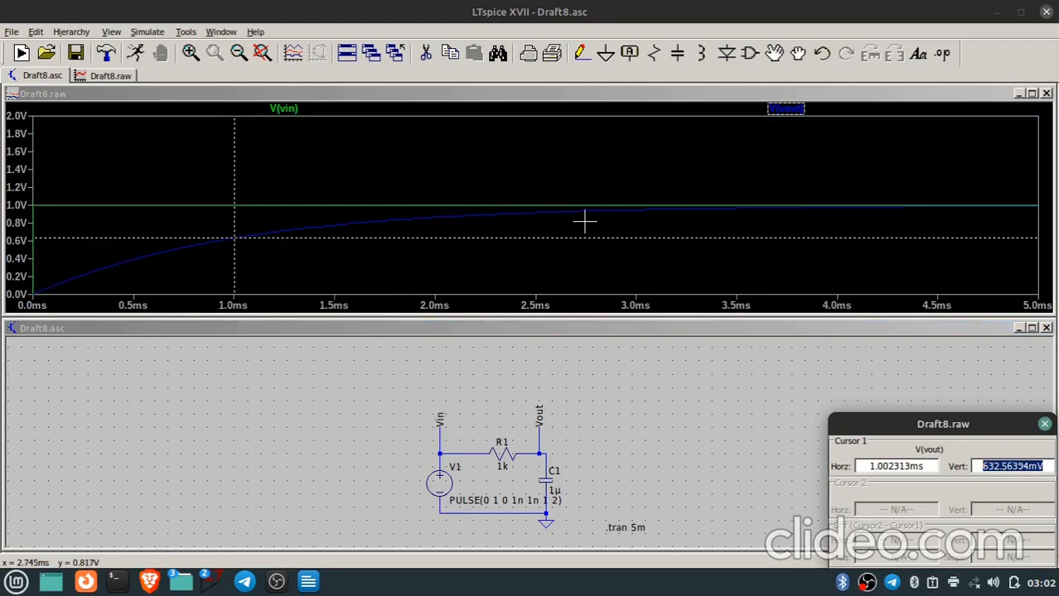
# Magnify the V(vout) curve around 1 ms and fine-position the cursor at about 1.00004 ms to read the voltage.
pyautogui.moveTo(266, 261); pyautogui.dragTo(81, 160)
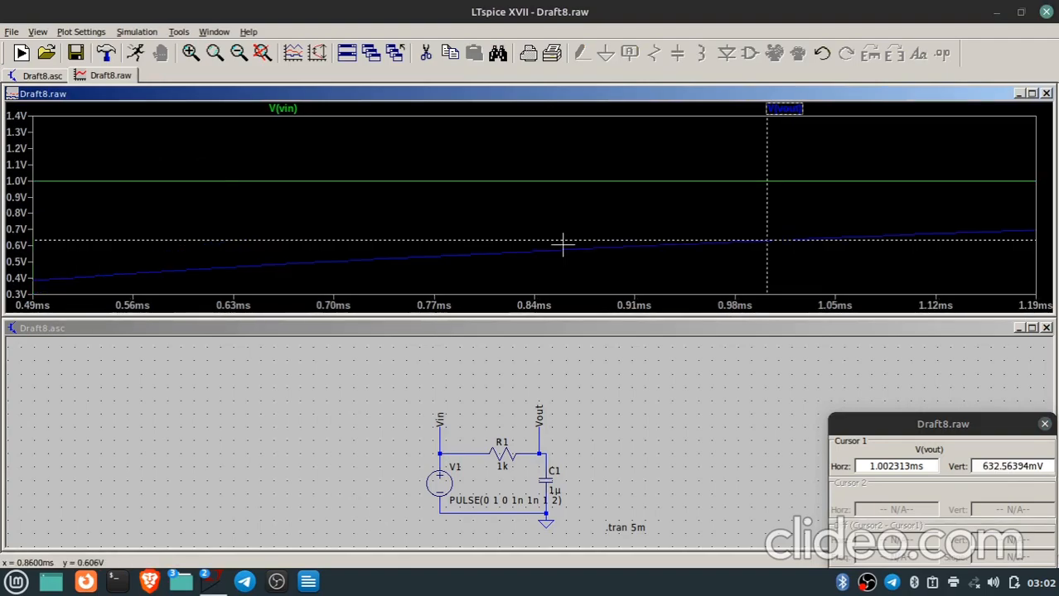
pyautogui.moveTo(710, 247); pyautogui.dragTo(853, 223)
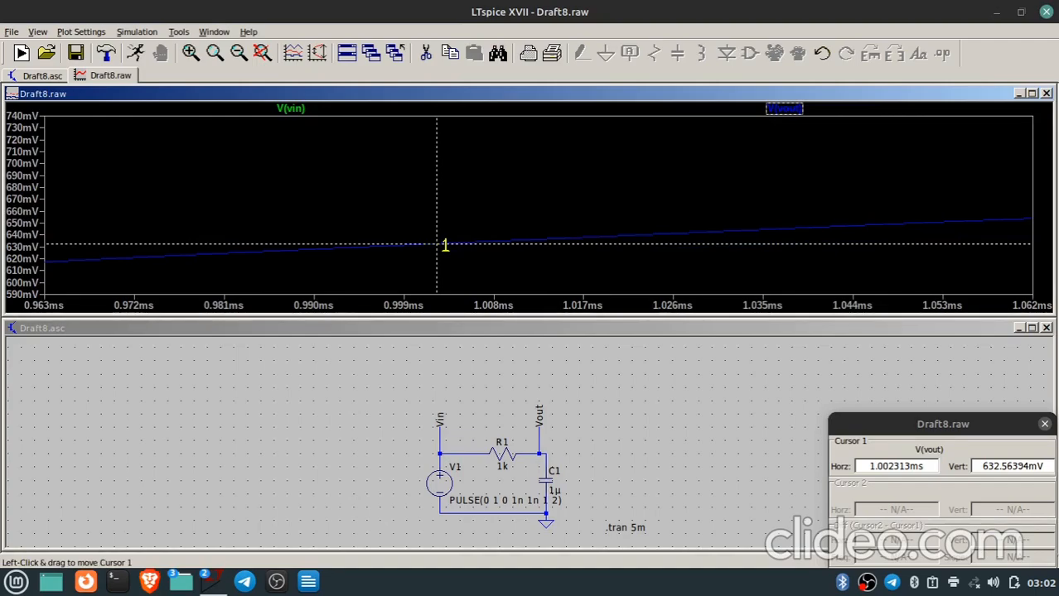
pyautogui.moveTo(445, 245); pyautogui.dragTo(415, 243)
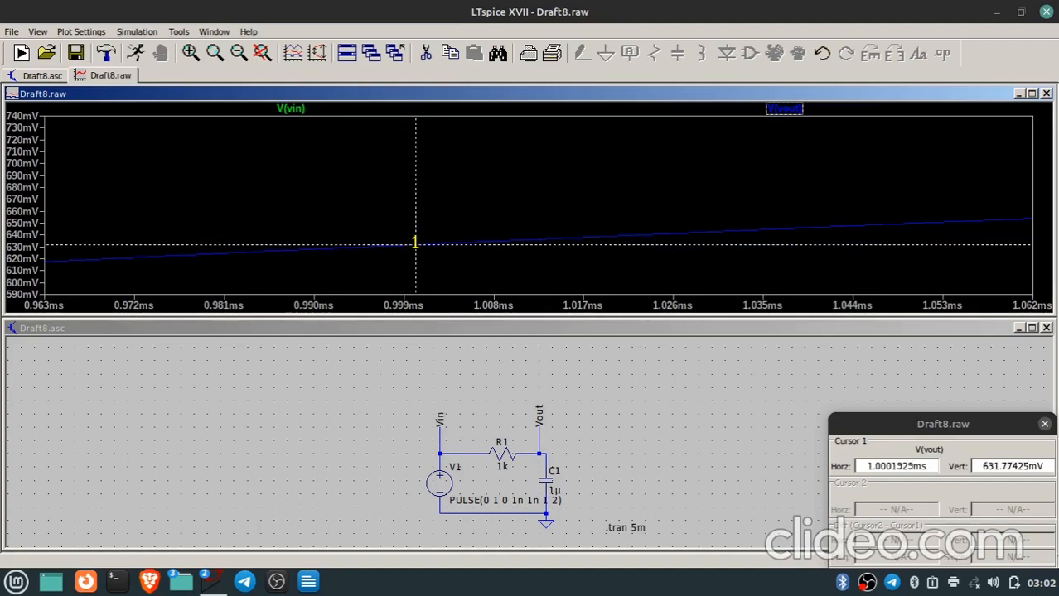
pyautogui.moveTo(415, 243); pyautogui.dragTo(413, 243)
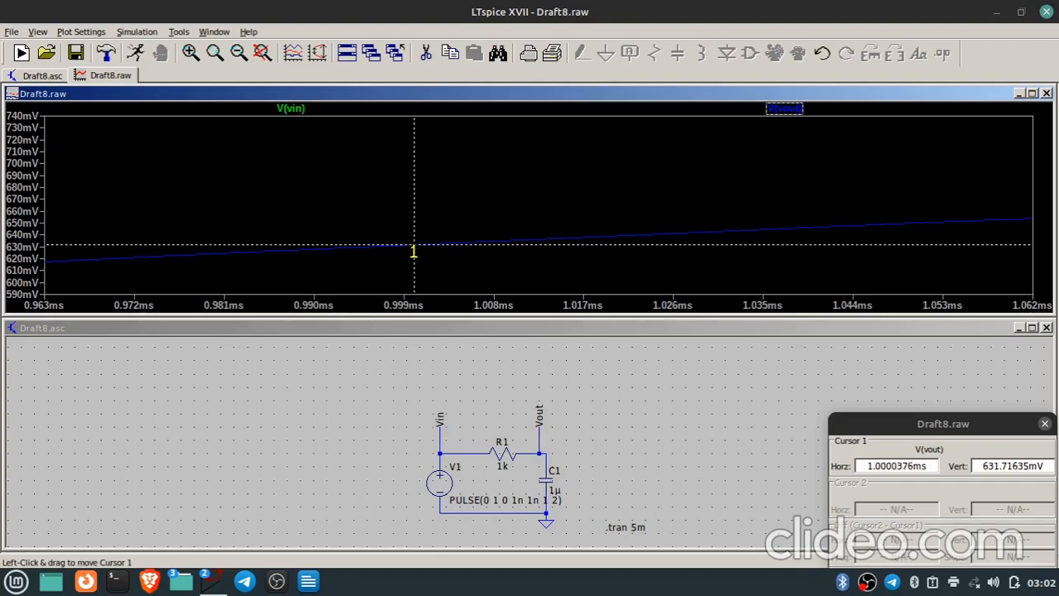